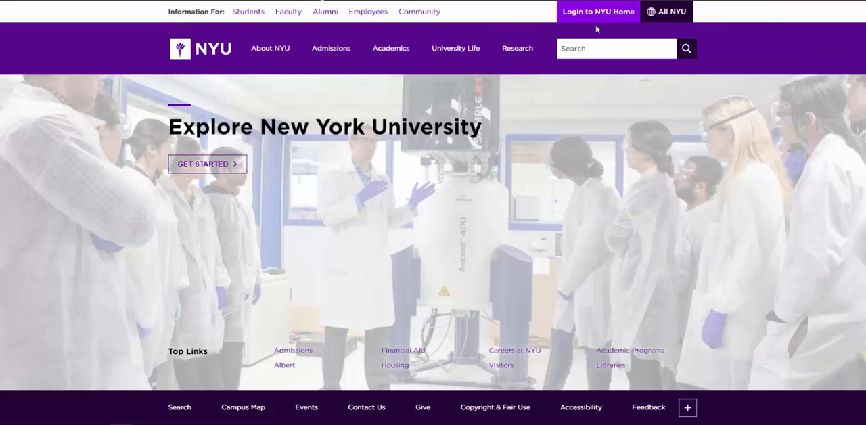
Find the NYU Survey Service (Qualtrics) by searching NYUHome services for "qual", and launch it.
{"action": "left_click", "coordinate": [602, 16]}
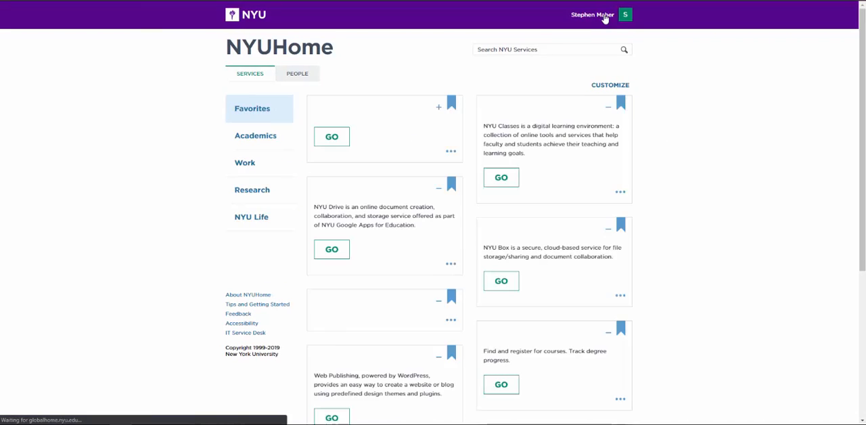
{"action": "left_click", "coordinate": [550, 48]}
{"action": "type", "text": "qula"}
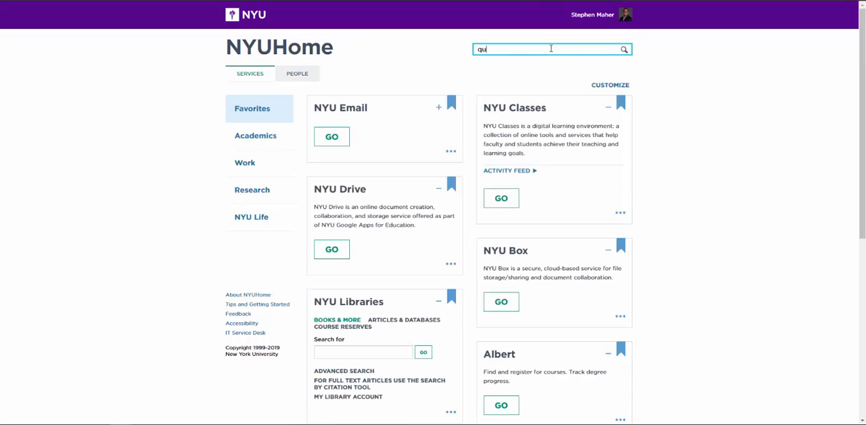
{"action": "key", "text": "BackSpace"}
{"action": "type", "text": "al"}
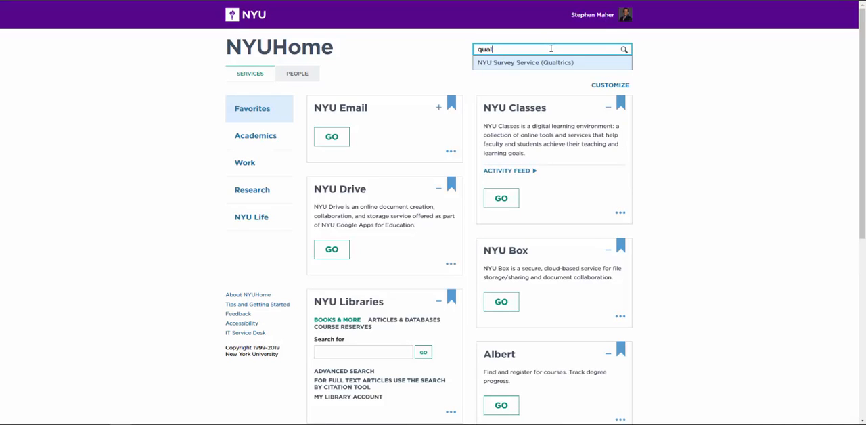
{"action": "left_click", "coordinate": [548, 67]}
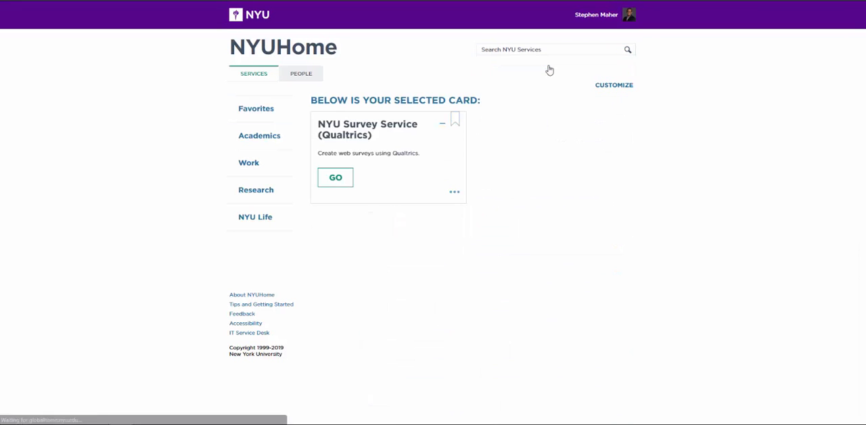
{"action": "left_click", "coordinate": [329, 181]}
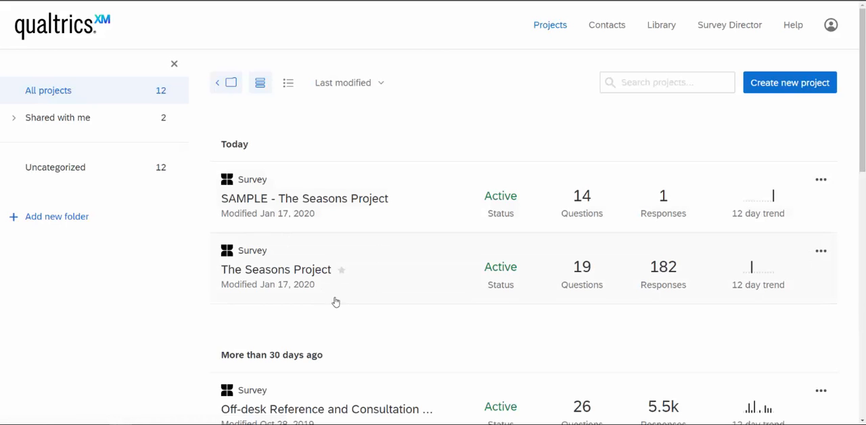
Create a new blank CoreXM survey project named "Minor Donations".
{"action": "left_click", "coordinate": [820, 256]}
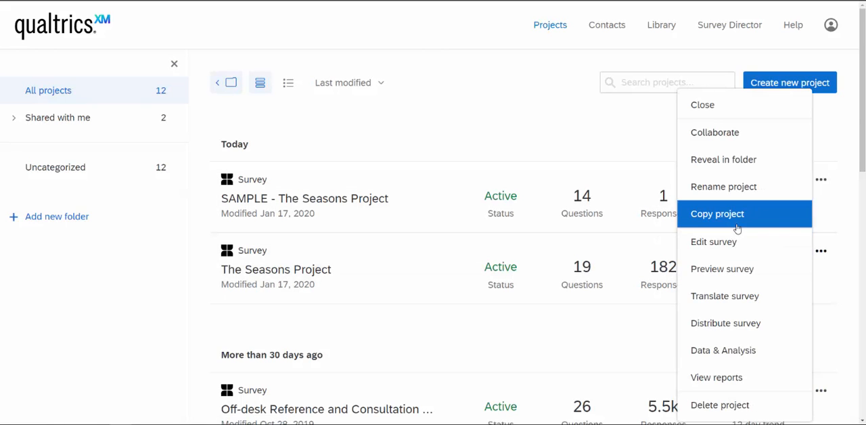
{"action": "left_click", "coordinate": [509, 104]}
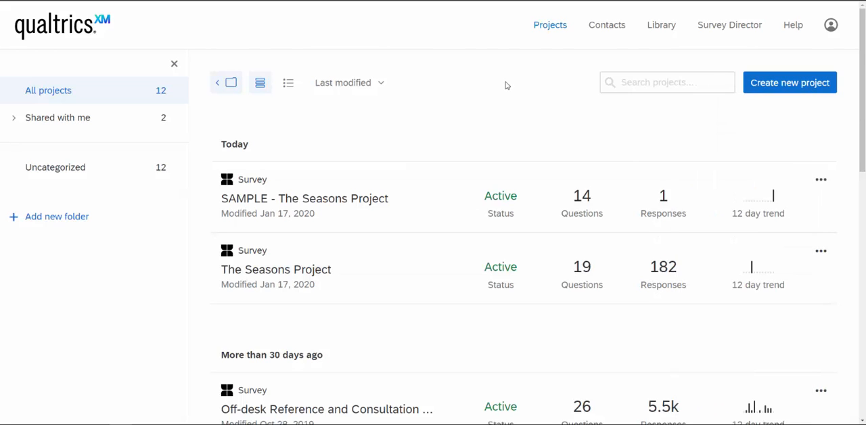
{"action": "left_click", "coordinate": [778, 93]}
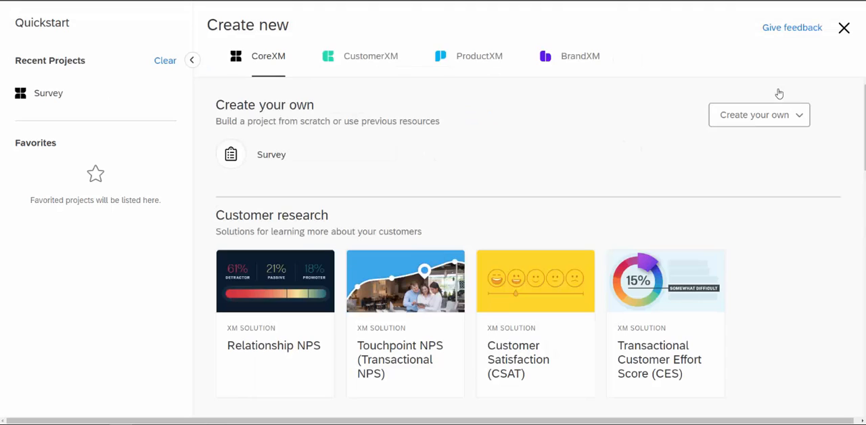
{"action": "left_click", "coordinate": [271, 155]}
{"action": "left_click", "coordinate": [400, 255]}
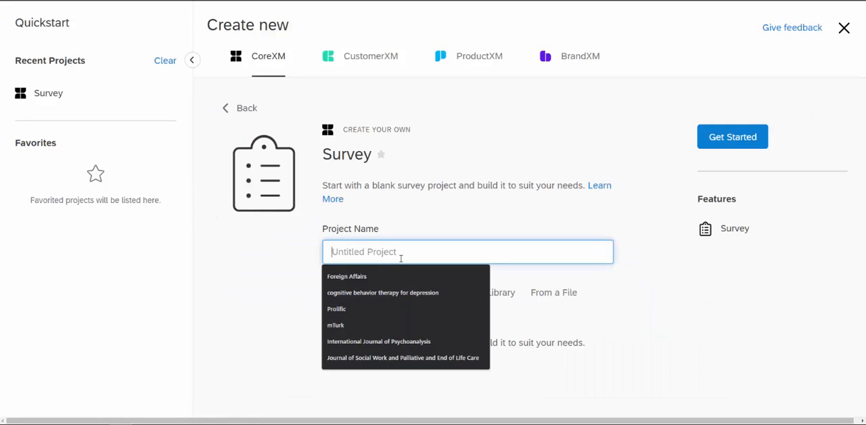
{"action": "type", "text": "Minor "}
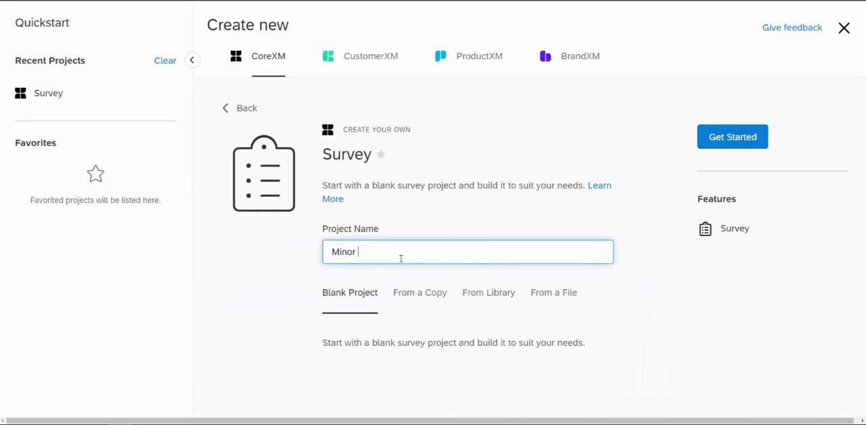
{"action": "type", "text": "Donations"}
{"action": "left_click", "coordinate": [748, 146]}
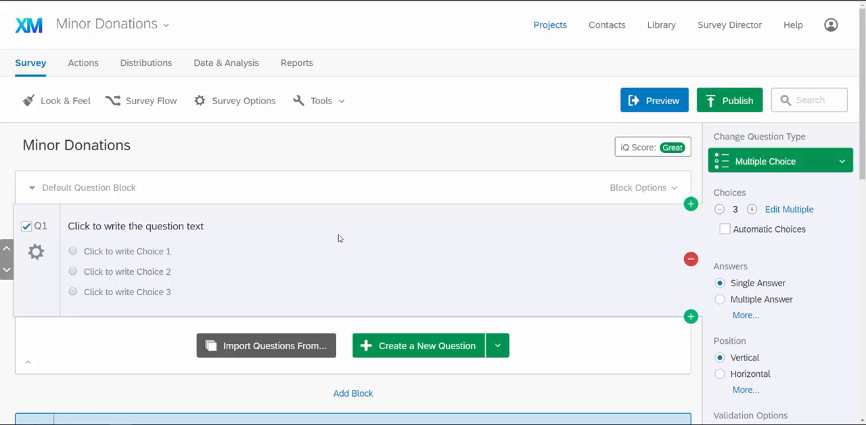
Replace Q1's placeholder text with "This is a consent form. Do you agree?" using the Rich Content Editor.
{"action": "left_click", "coordinate": [147, 226]}
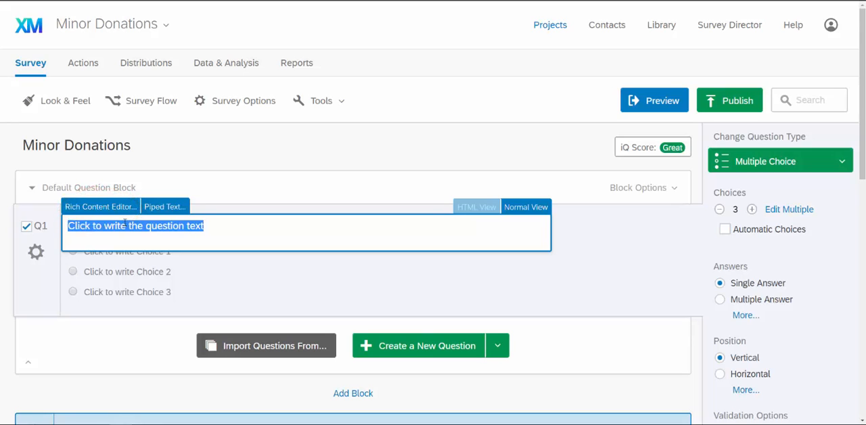
{"action": "left_click", "coordinate": [88, 207]}
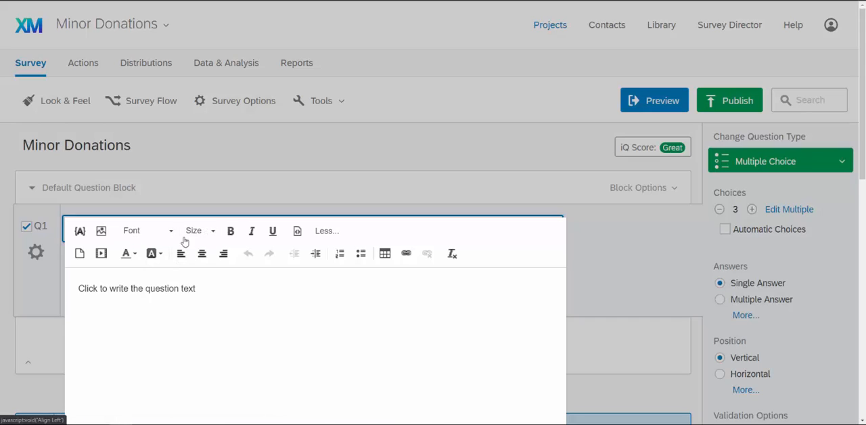
{"action": "double_click", "coordinate": [174, 291]}
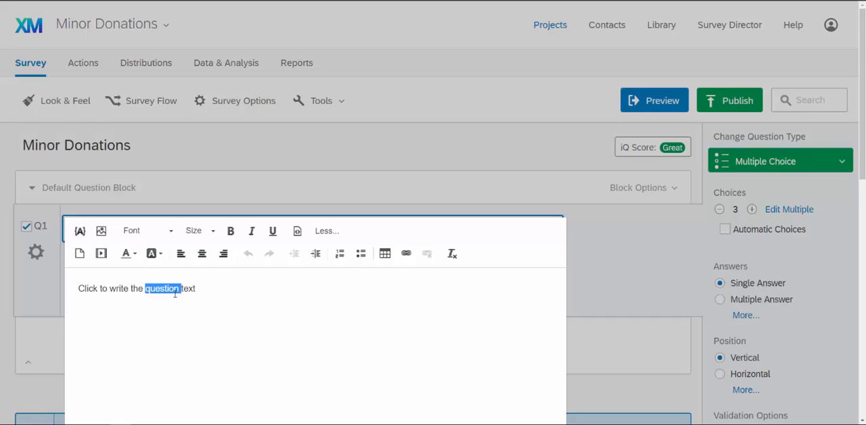
{"action": "triple_click", "coordinate": [174, 292]}
{"action": "type", "text": "This "}
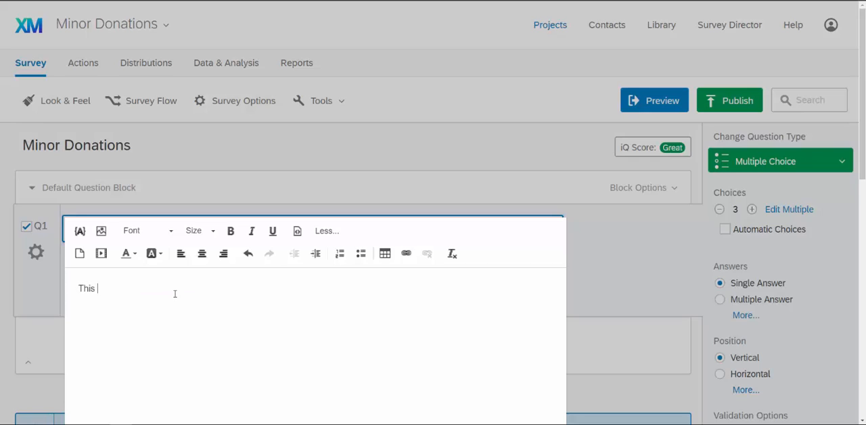
{"action": "type", "text": "is a conc"}
{"action": "type", "text": "ent form. Do you agree?"}
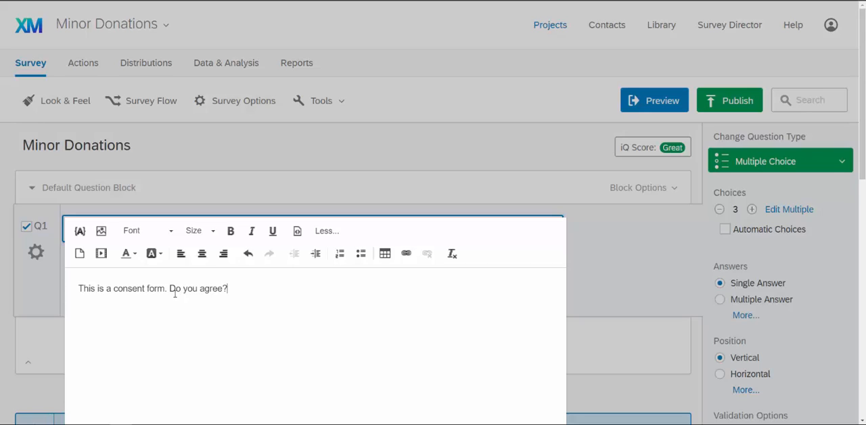
{"action": "left_click", "coordinate": [628, 275]}
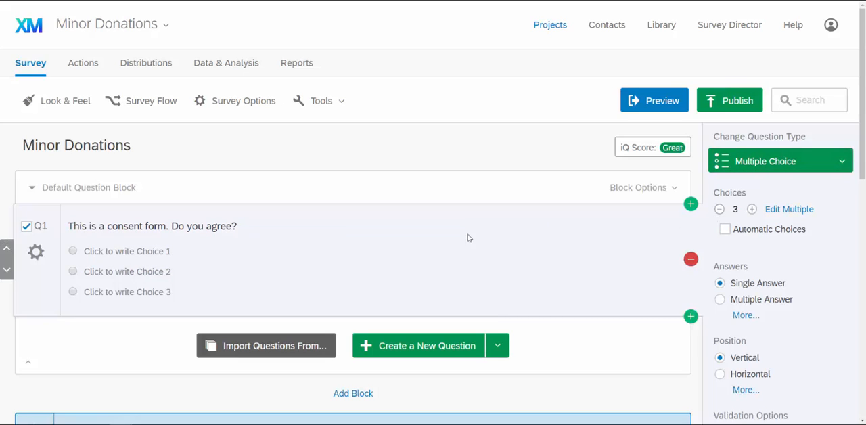
Reduce Q1 to two choices and label the first choice "Yes".
{"action": "left_click", "coordinate": [719, 209]}
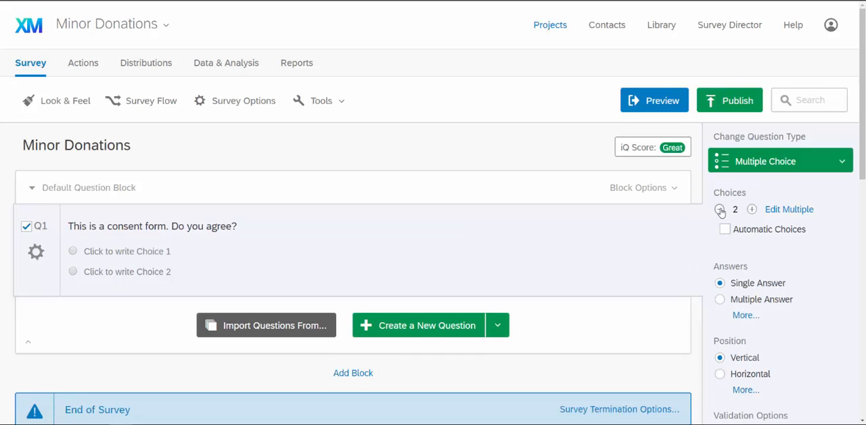
{"action": "left_click", "coordinate": [128, 251]}
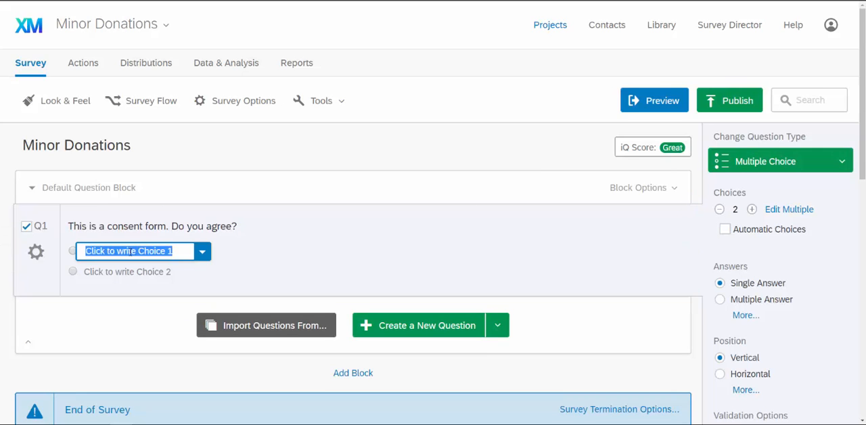
{"action": "type", "text": "Ye"}
{"action": "key", "text": "BackSpace"}
{"action": "key", "text": "BackSpace"}
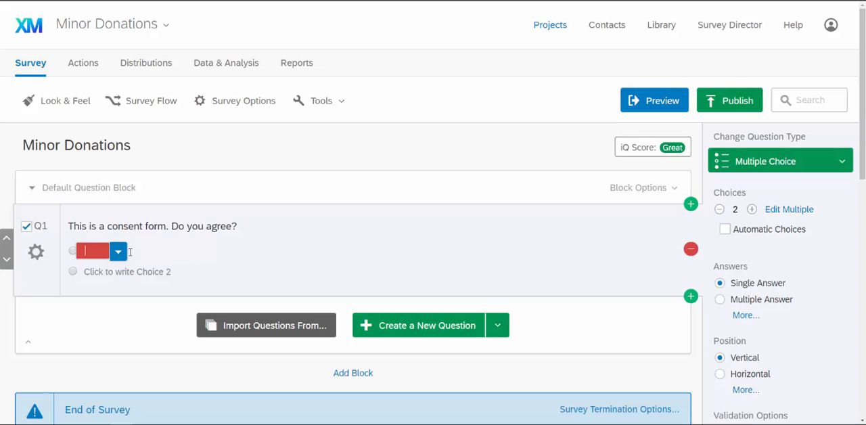
{"action": "type", "text": "Yes"}
{"action": "key", "text": "Return"}
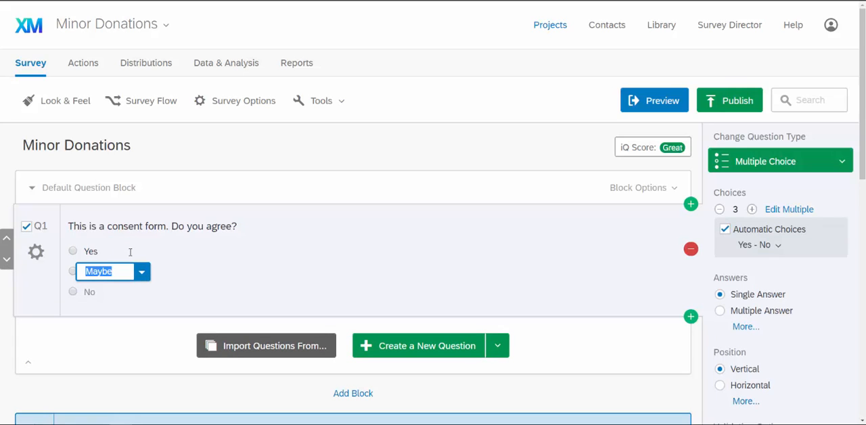
Rename Q1's second choice to "No" and remove the duplicate third choice.
{"action": "type", "text": "No"}
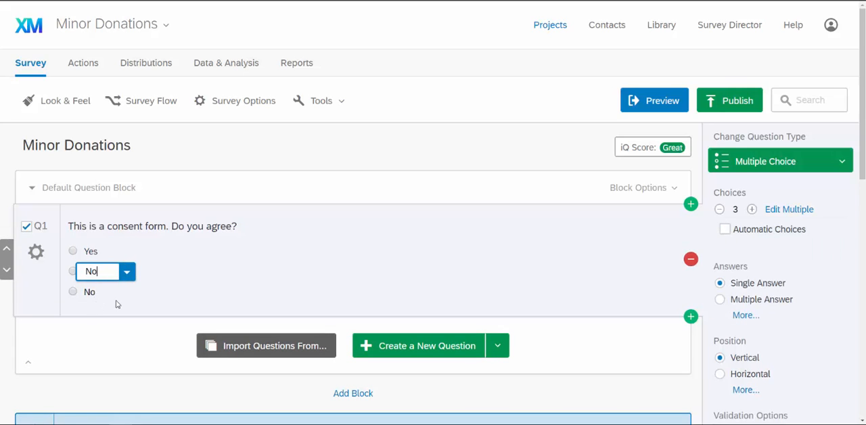
{"action": "left_click", "coordinate": [115, 304]}
{"action": "left_click", "coordinate": [90, 292]}
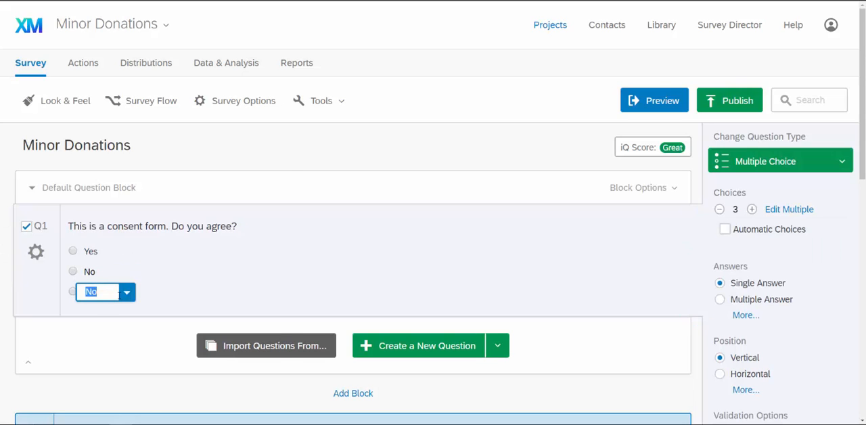
{"action": "left_click", "coordinate": [125, 294]}
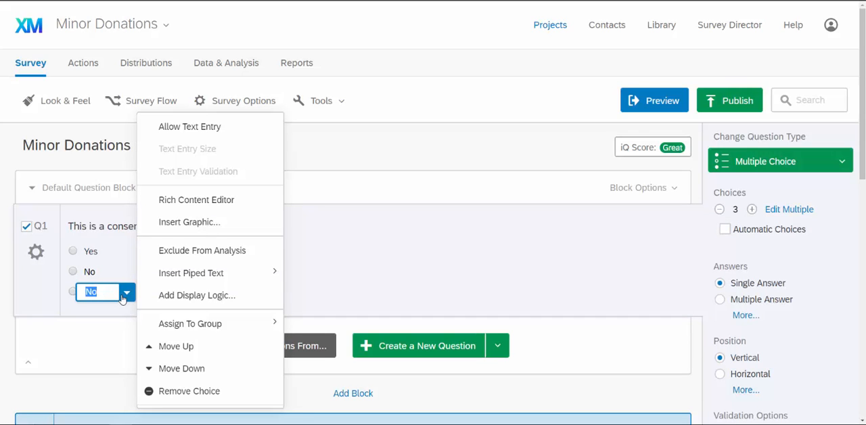
{"action": "left_click", "coordinate": [182, 393]}
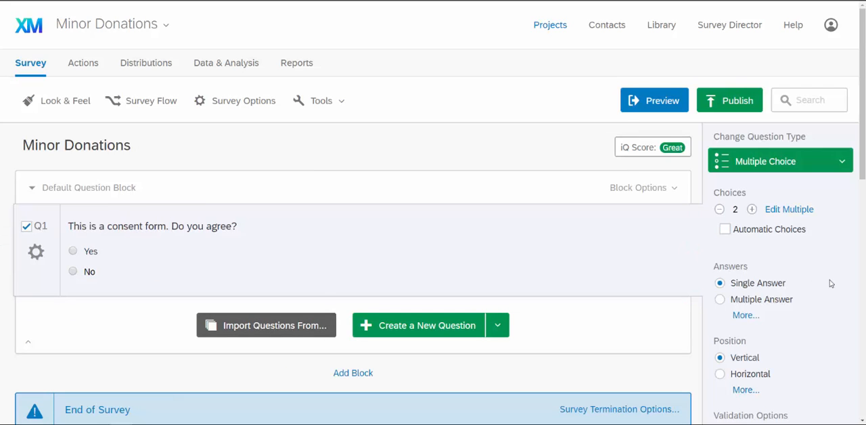
Turn on Force Response for the consent question Q1 and deselect the question.
{"action": "scroll", "coordinate": [796, 256], "scroll_direction": "down", "scroll_amount": 1}
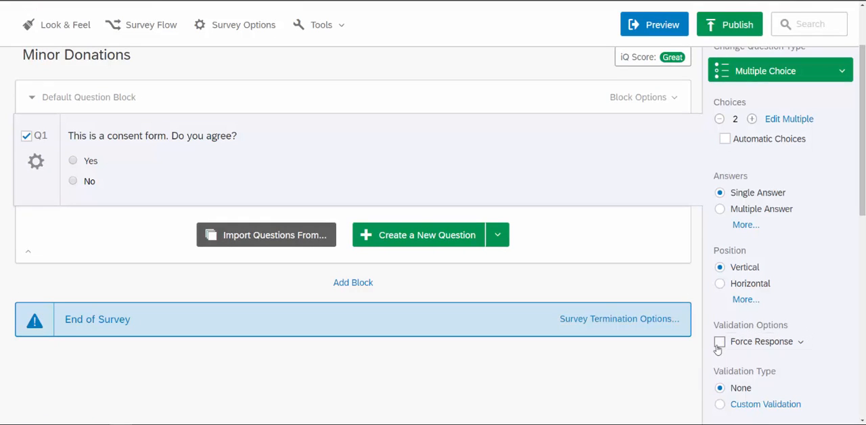
{"action": "left_click", "coordinate": [719, 342]}
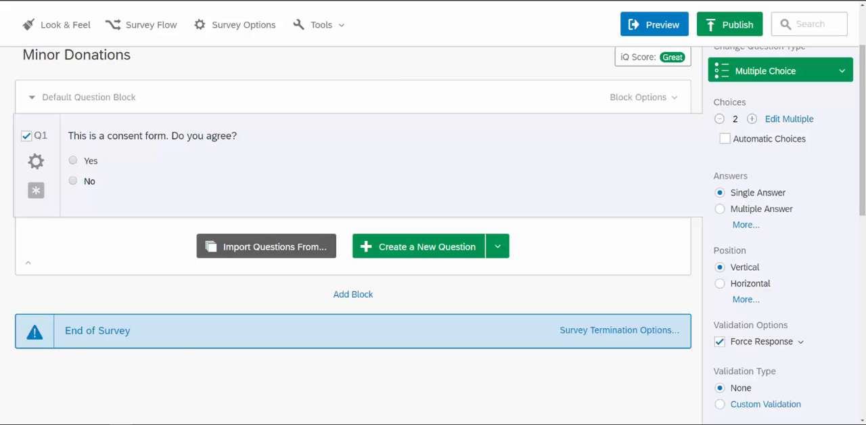
{"action": "left_click", "coordinate": [147, 370]}
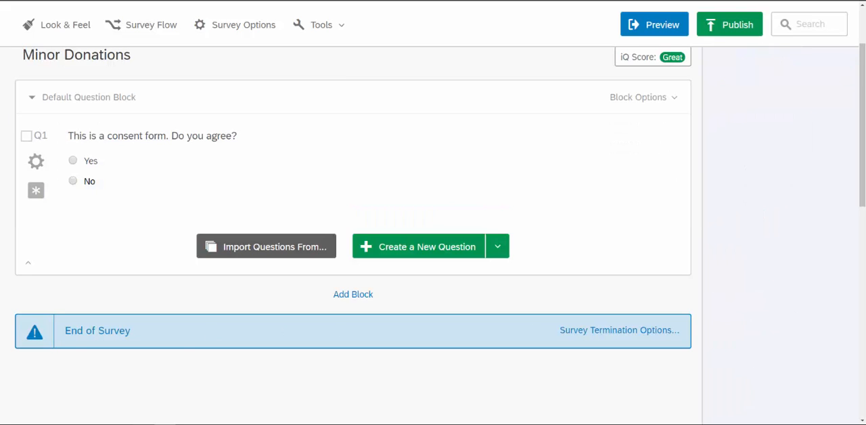
Add a question asking "Should minors be permitted to be organ donors?" and create another new question below it.
{"action": "left_click", "coordinate": [411, 250]}
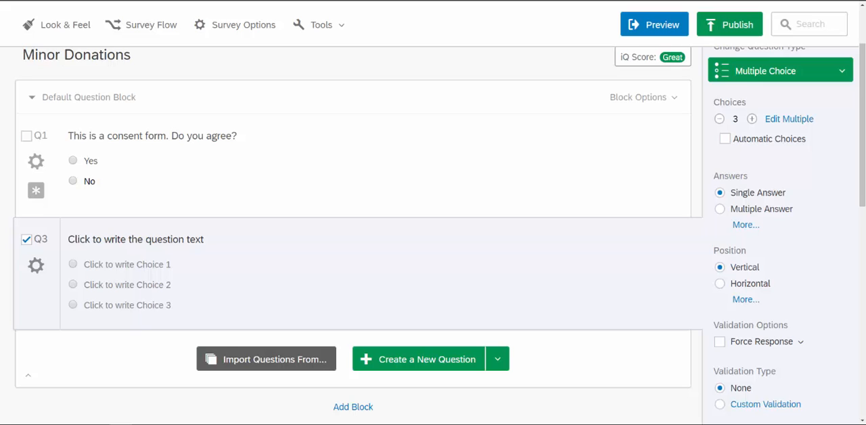
{"action": "left_click", "coordinate": [146, 240]}
{"action": "type", "text": "Should minors be permitted to be organ donors?"}
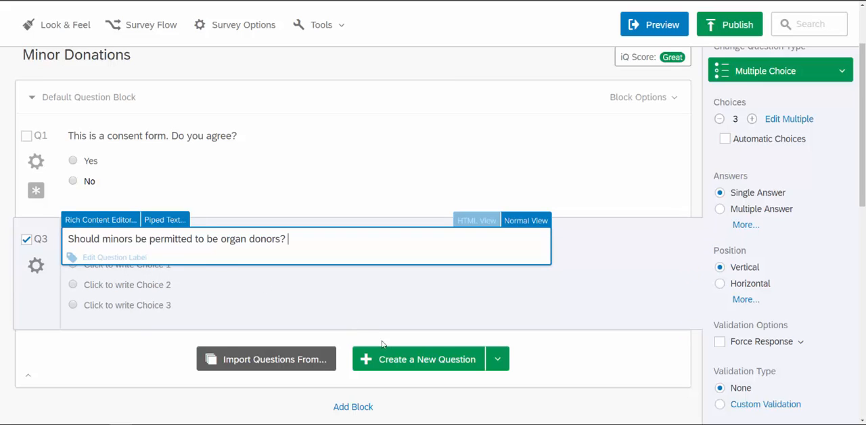
{"action": "left_click", "coordinate": [398, 359]}
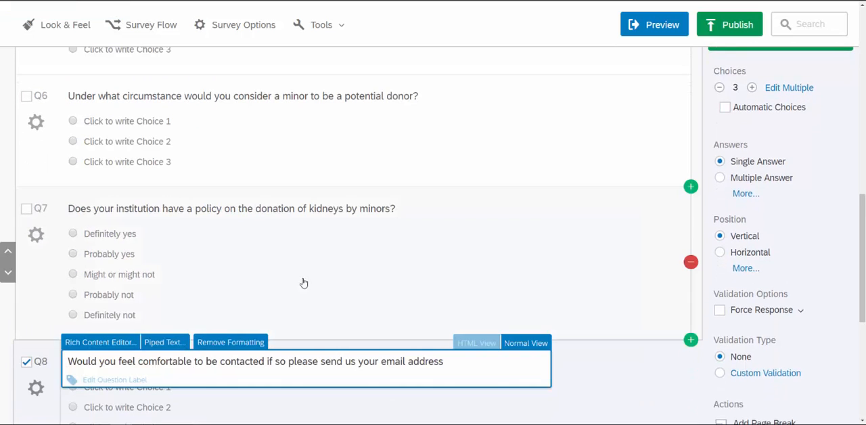
Insert a page break directly after the consent question Q1.
{"action": "left_click", "coordinate": [346, 269]}
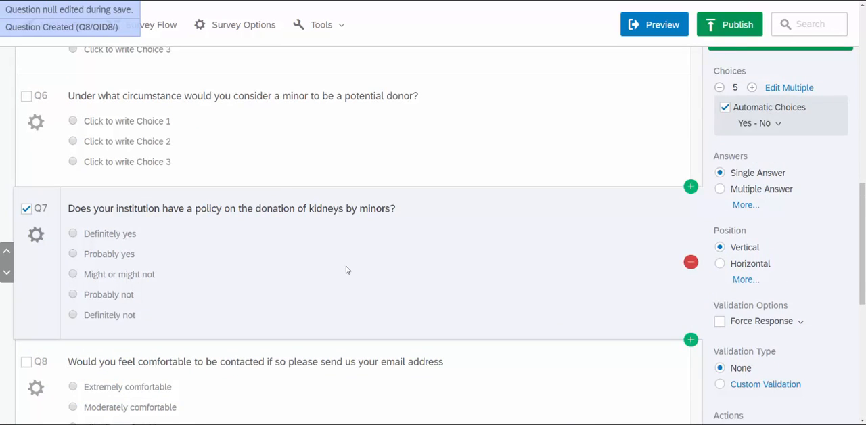
{"action": "scroll", "coordinate": [347, 270], "scroll_direction": "up", "scroll_amount": 1}
{"action": "scroll", "coordinate": [347, 270], "scroll_direction": "up", "scroll_amount": 4}
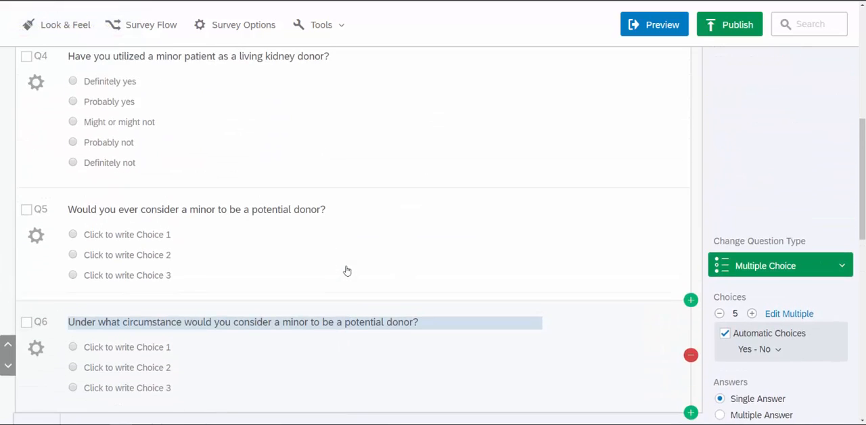
{"action": "scroll", "coordinate": [347, 271], "scroll_direction": "up", "scroll_amount": 1}
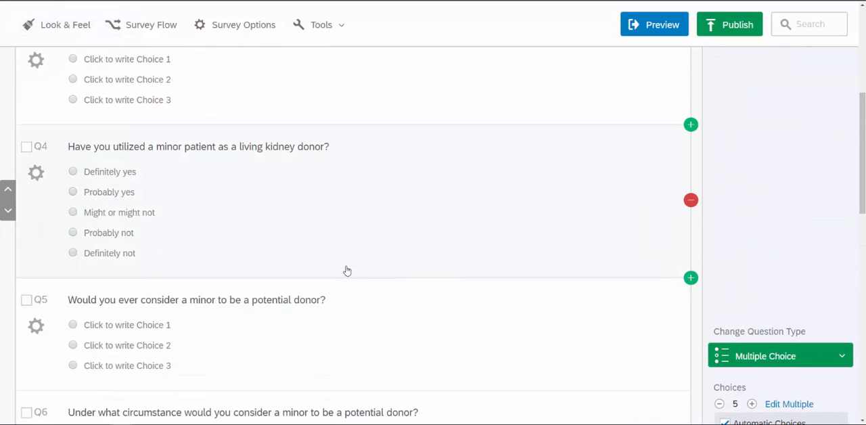
{"action": "scroll", "coordinate": [346, 270], "scroll_direction": "up", "scroll_amount": 1}
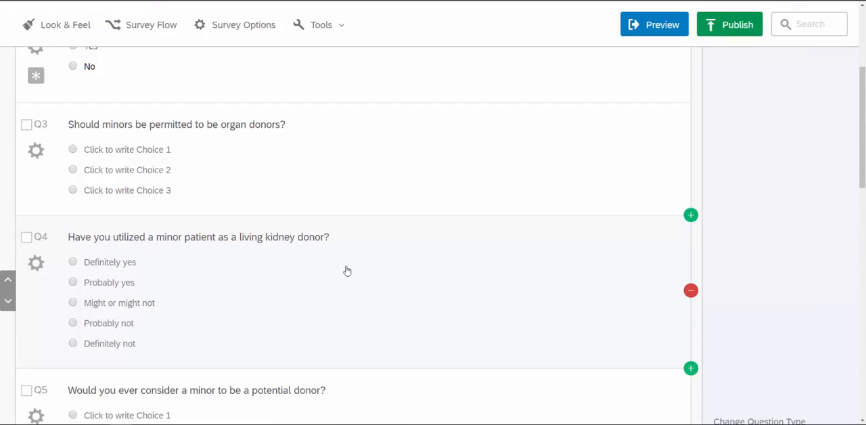
{"action": "scroll", "coordinate": [346, 271], "scroll_direction": "up", "scroll_amount": 2}
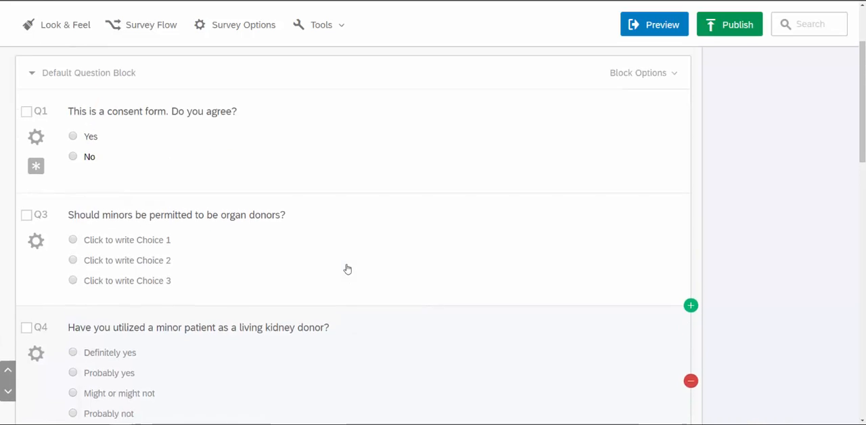
{"action": "left_click", "coordinate": [227, 300]}
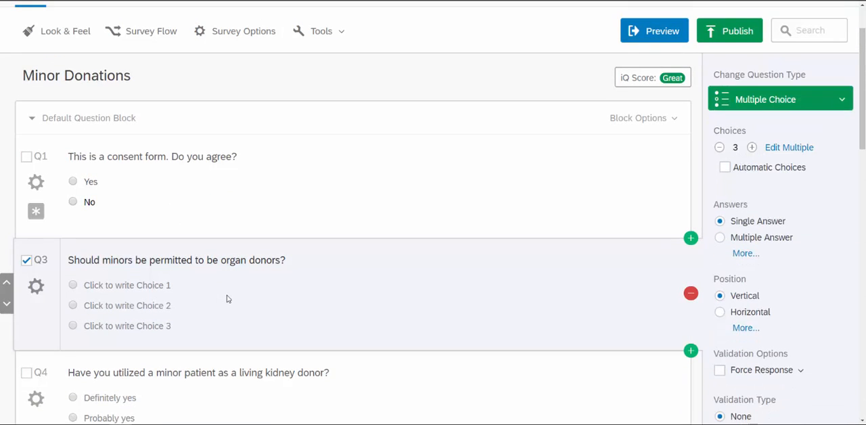
{"action": "left_click", "coordinate": [242, 216]}
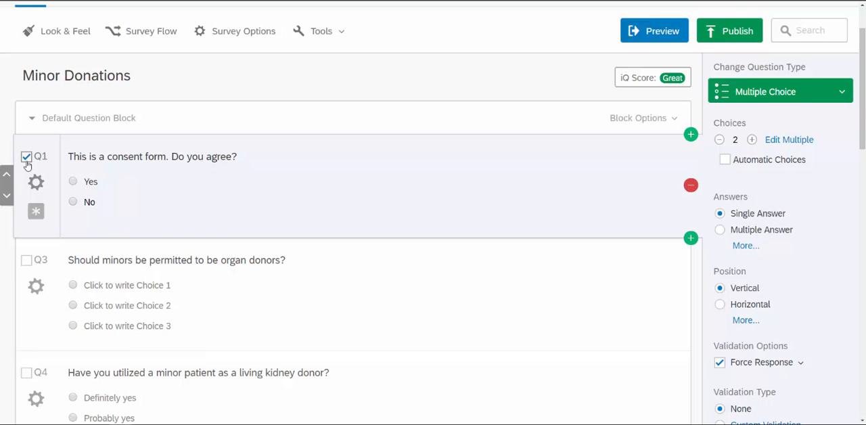
{"action": "scroll", "coordinate": [800, 282], "scroll_direction": "down", "scroll_amount": 2}
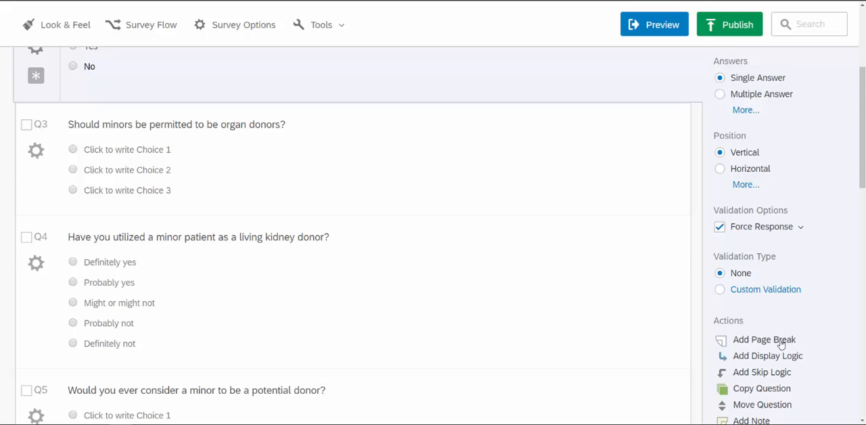
{"action": "left_click", "coordinate": [764, 339]}
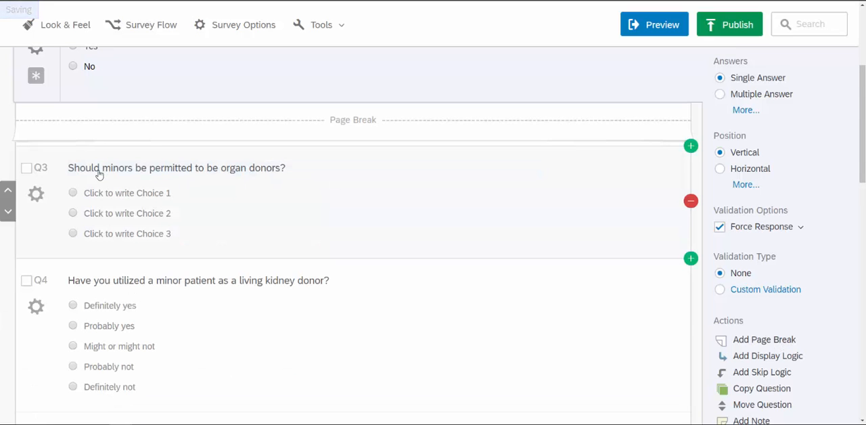
Renumber the question "Should minors be permitted to be organ donors?" as Q2.
{"action": "scroll", "coordinate": [263, 252], "scroll_direction": "up", "scroll_amount": 2}
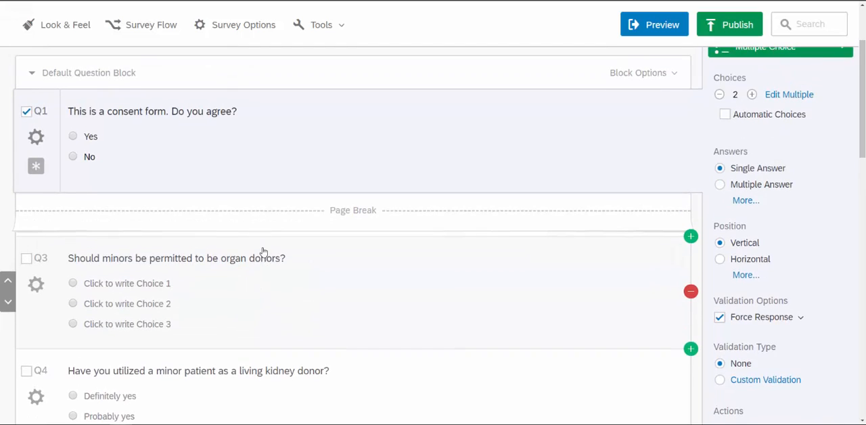
{"action": "scroll", "coordinate": [263, 251], "scroll_direction": "down", "scroll_amount": 1}
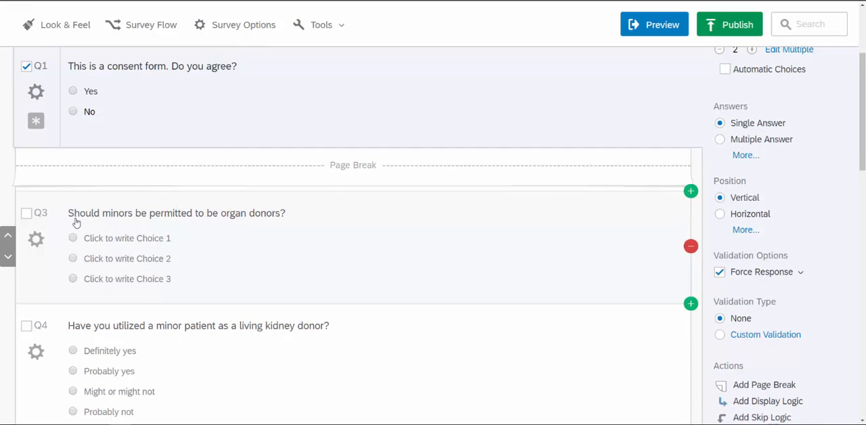
{"action": "scroll", "coordinate": [264, 261], "scroll_direction": "up", "scroll_amount": 1}
{"action": "scroll", "coordinate": [251, 265], "scroll_direction": "down", "scroll_amount": 1}
{"action": "left_click", "coordinate": [49, 212]}
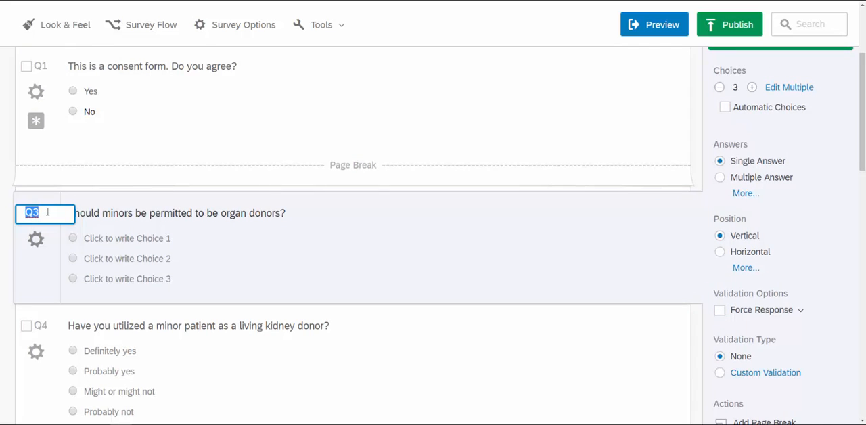
{"action": "type", "text": "Q"}
{"action": "key", "text": "Tab"}
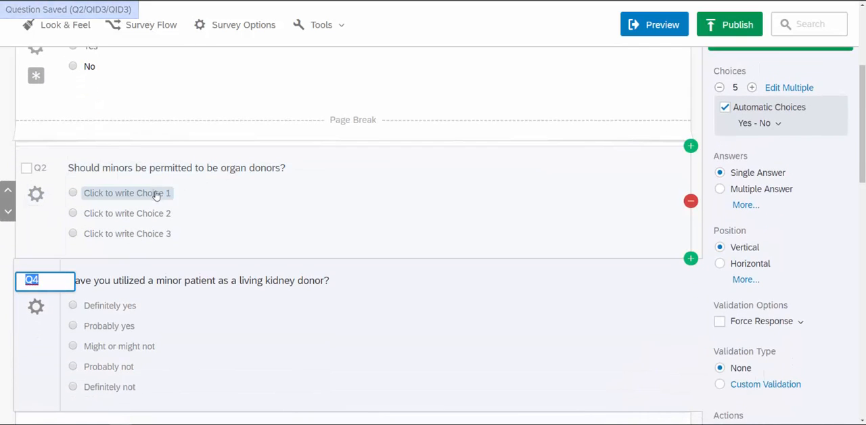
Label Q2's first choice "Yes" and remove the suggested "Maybe" choice, leaving Yes and No.
{"action": "left_click", "coordinate": [164, 194]}
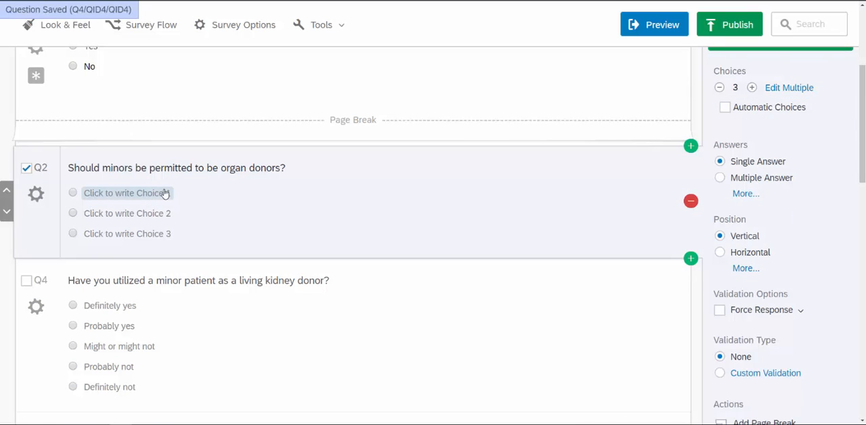
{"action": "left_click", "coordinate": [164, 194]}
{"action": "type", "text": "Ye"}
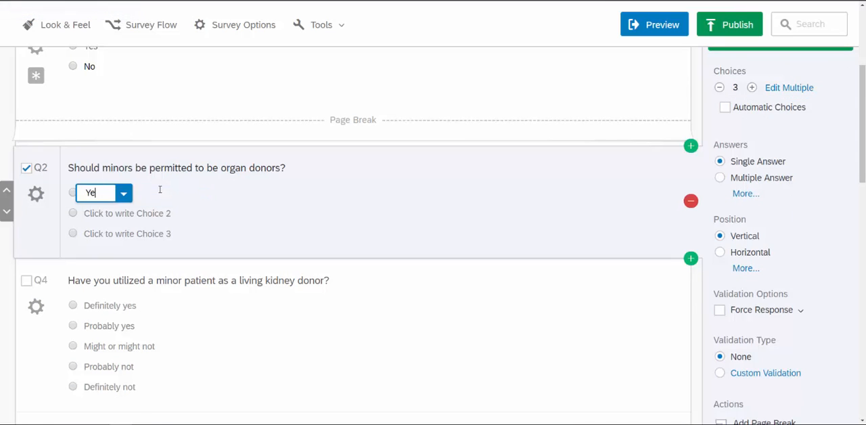
{"action": "type", "text": "s"}
{"action": "key", "text": "Return"}
{"action": "left_click", "coordinate": [141, 213]}
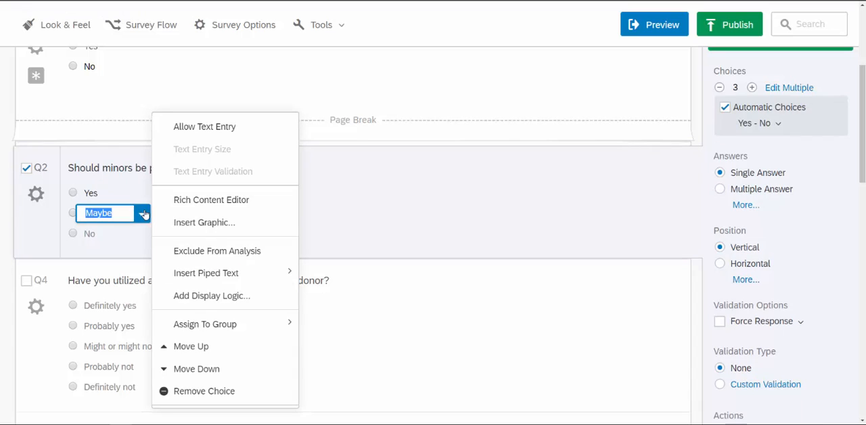
{"action": "left_click", "coordinate": [187, 397]}
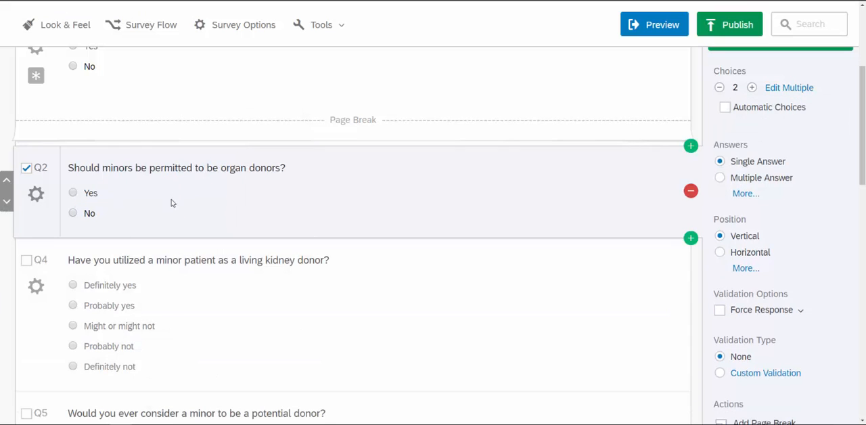
Renumber the living kidney donor question as Q3 and reduce its automatic choices to two, Yes and No.
{"action": "left_click", "coordinate": [42, 263]}
{"action": "left_click", "coordinate": [45, 265]}
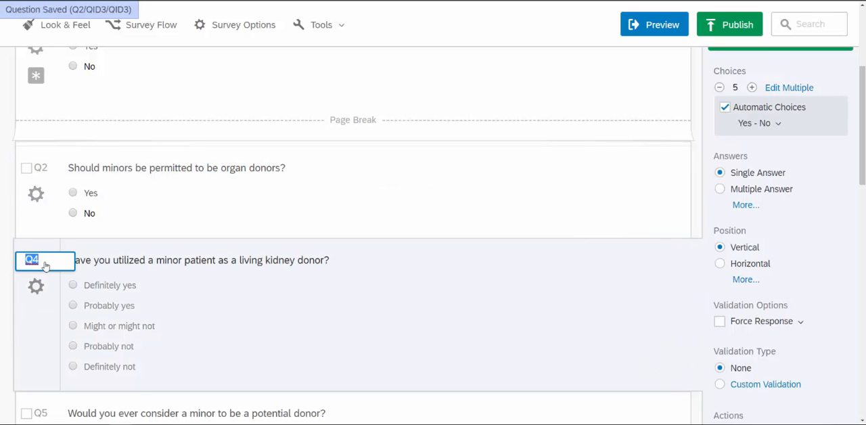
{"action": "type", "text": "Q3"}
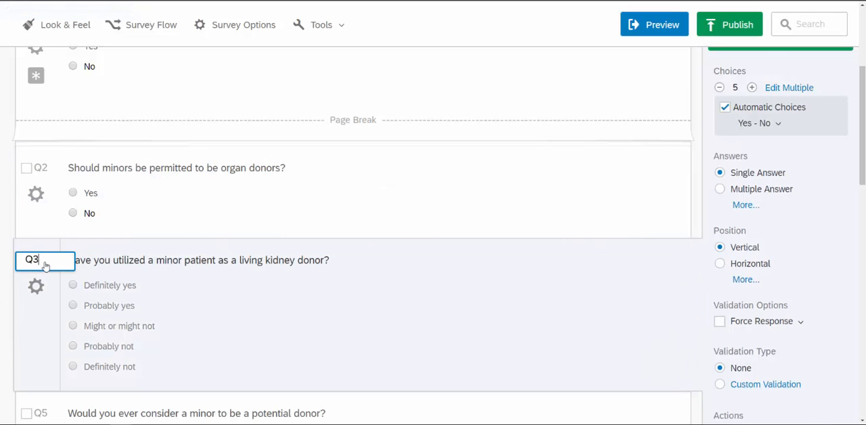
{"action": "left_click", "coordinate": [249, 313]}
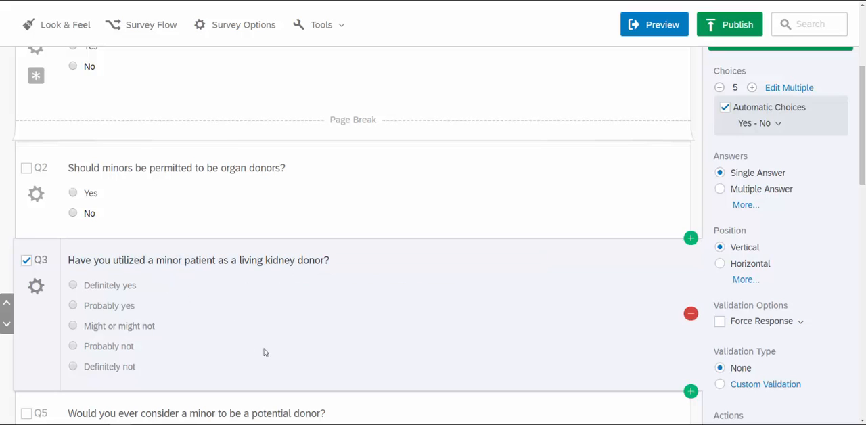
{"action": "left_click", "coordinate": [719, 87]}
{"action": "left_click", "coordinate": [720, 87]}
{"action": "left_click", "coordinate": [719, 88]}
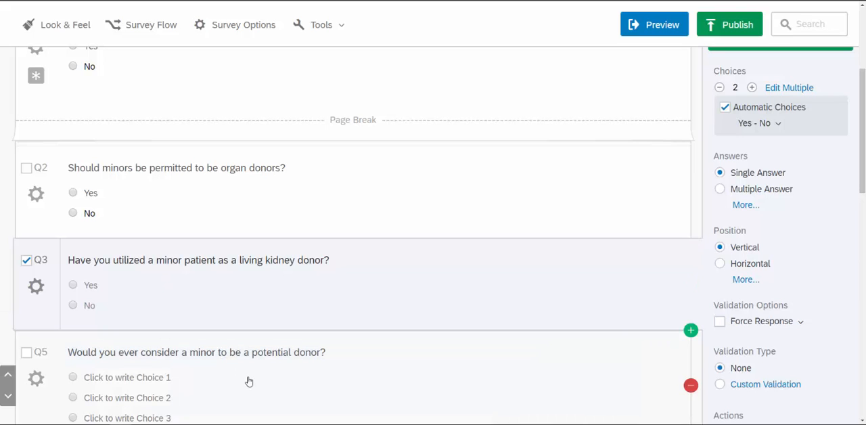
Relabel the question "Would you ever consider a minor to be a potential donor?" as Q3N.
{"action": "left_click", "coordinate": [42, 355]}
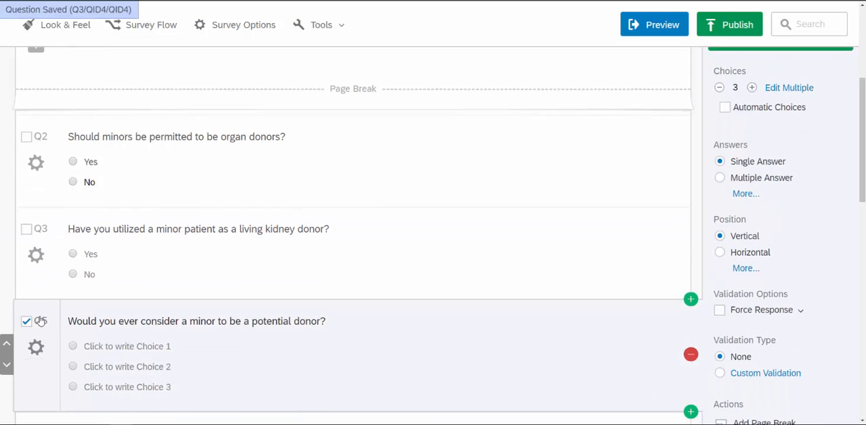
{"action": "left_click", "coordinate": [50, 318]}
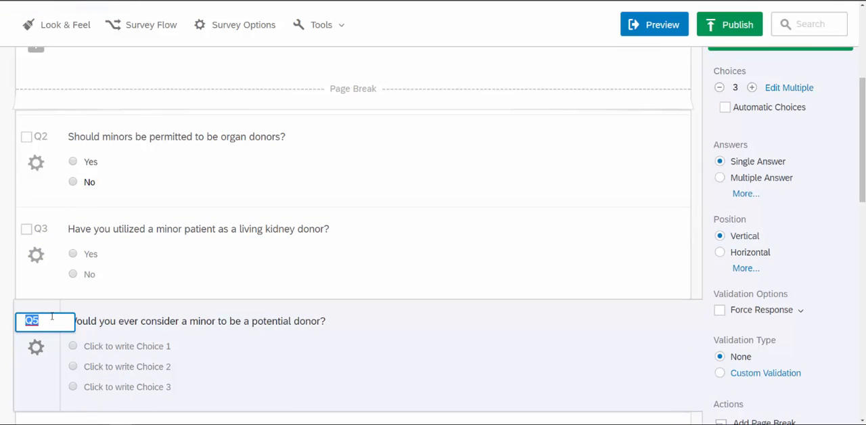
{"action": "type", "text": "Q"}
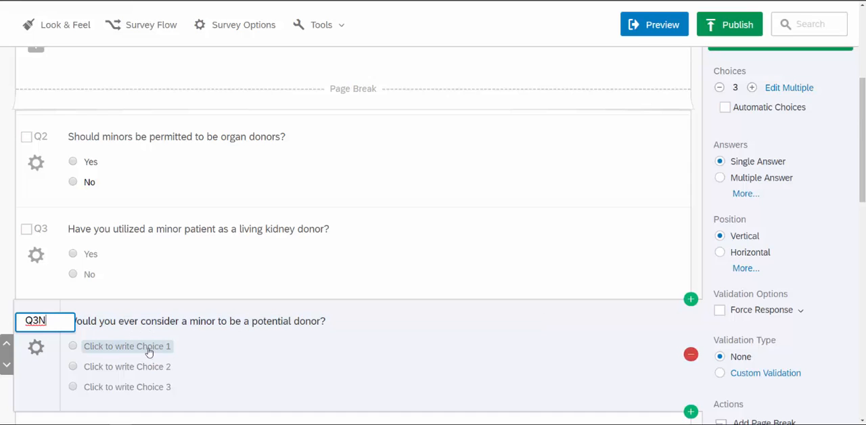
{"action": "left_click", "coordinate": [103, 350]}
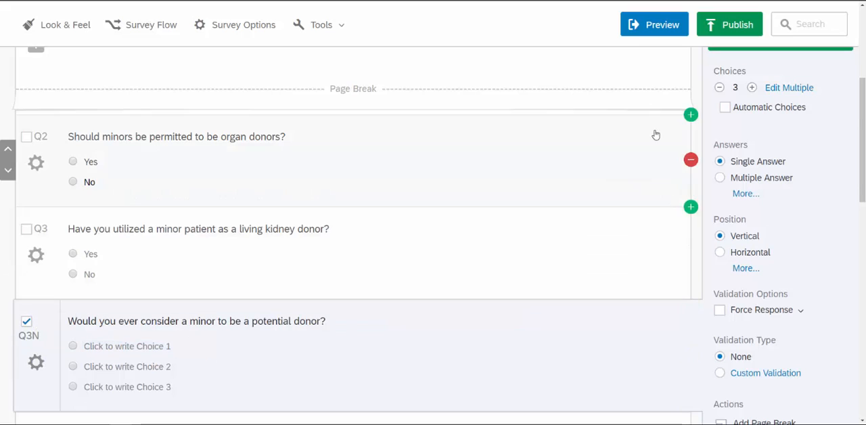
Label Q3N's first choice "Yes" and remove the suggested "Maybe" choice, leaving Yes and No.
{"action": "left_click", "coordinate": [721, 88]}
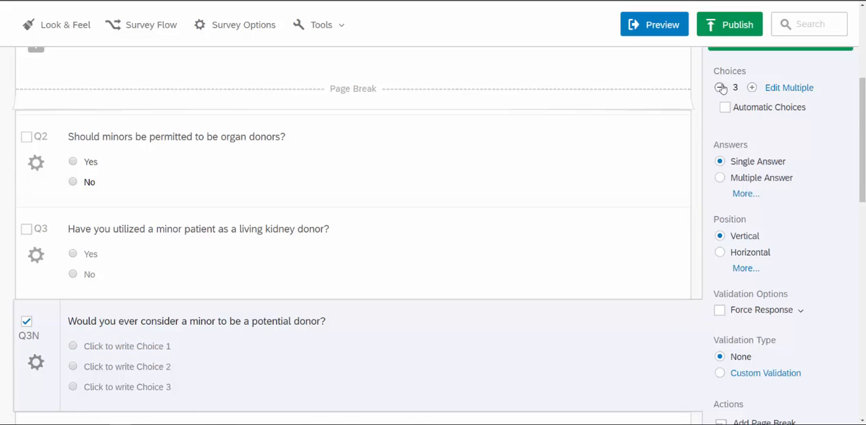
{"action": "left_click", "coordinate": [142, 346]}
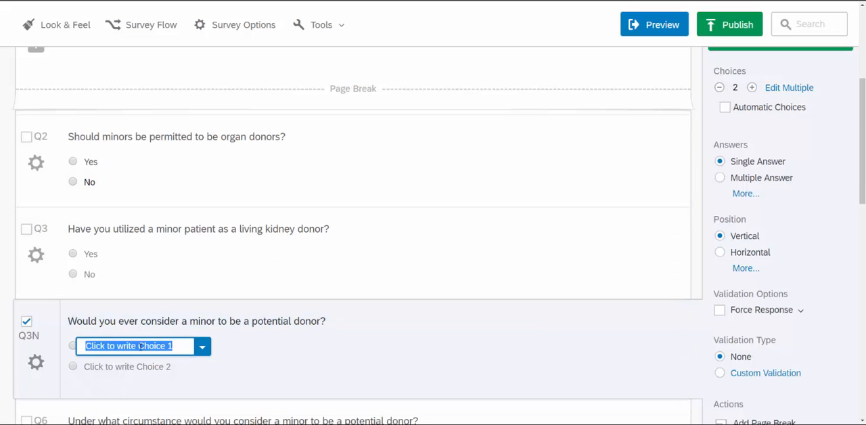
{"action": "type", "text": "Yes"}
{"action": "left_click", "coordinate": [108, 366]}
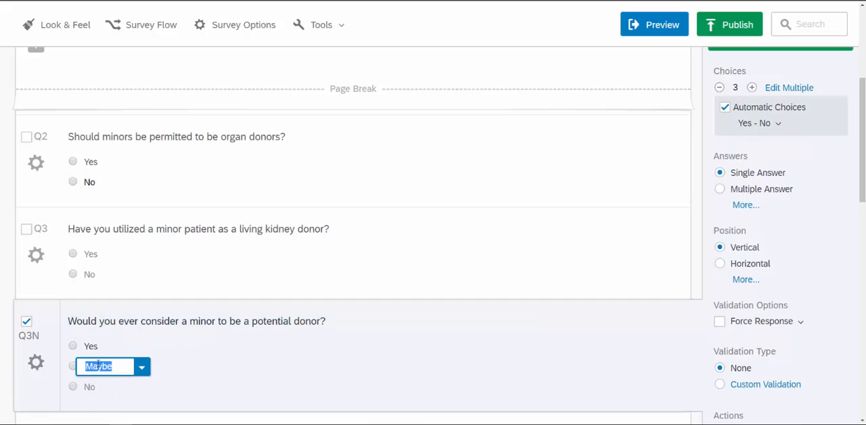
{"action": "left_click", "coordinate": [140, 368]}
{"action": "left_click", "coordinate": [160, 340]}
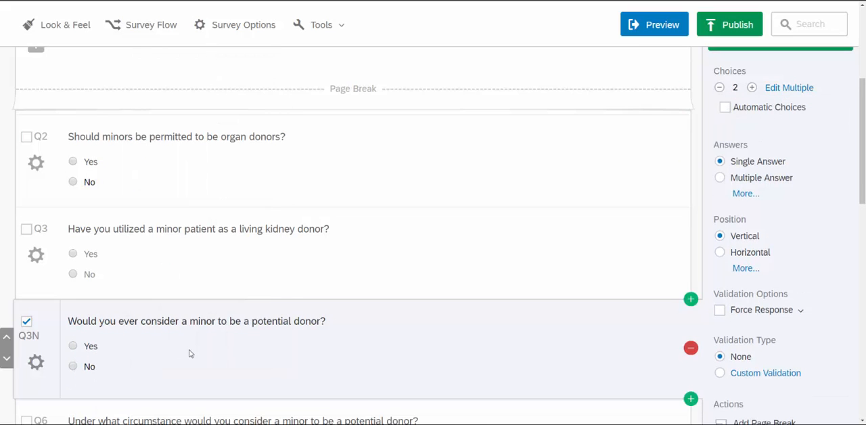
Change Q6, about the circumstances for considering a minor donor, to a Text Entry question with the Multi Line text type.
{"action": "scroll", "coordinate": [190, 353], "scroll_direction": "down", "scroll_amount": 2}
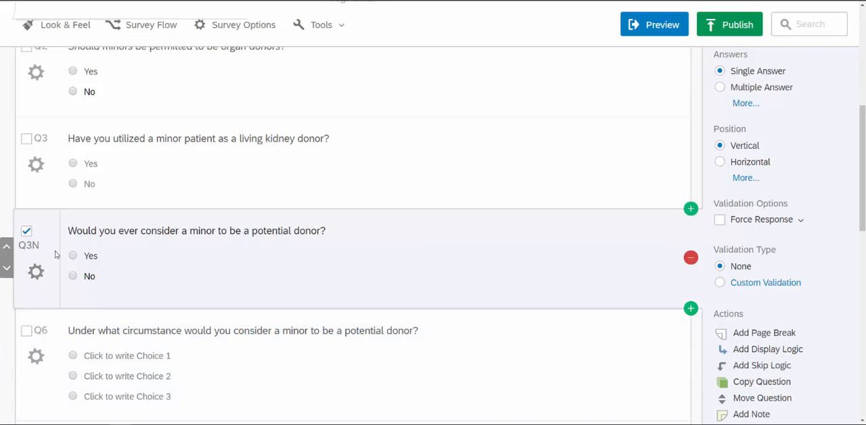
{"action": "left_click", "coordinate": [235, 360]}
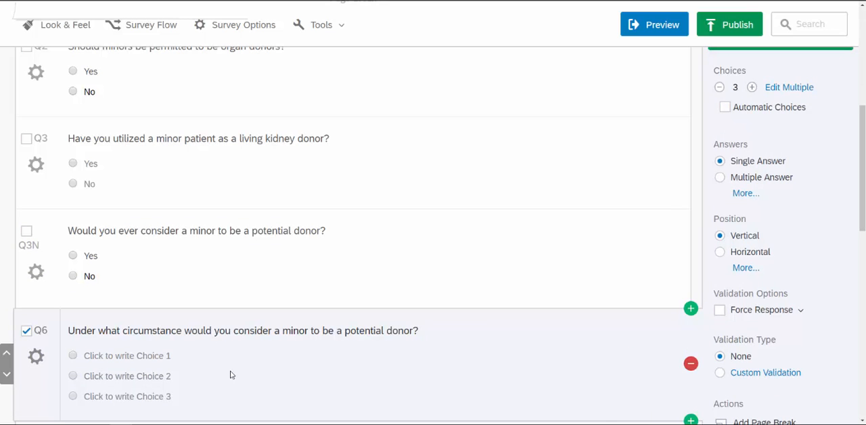
{"action": "scroll", "coordinate": [785, 291], "scroll_direction": "up", "scroll_amount": 1}
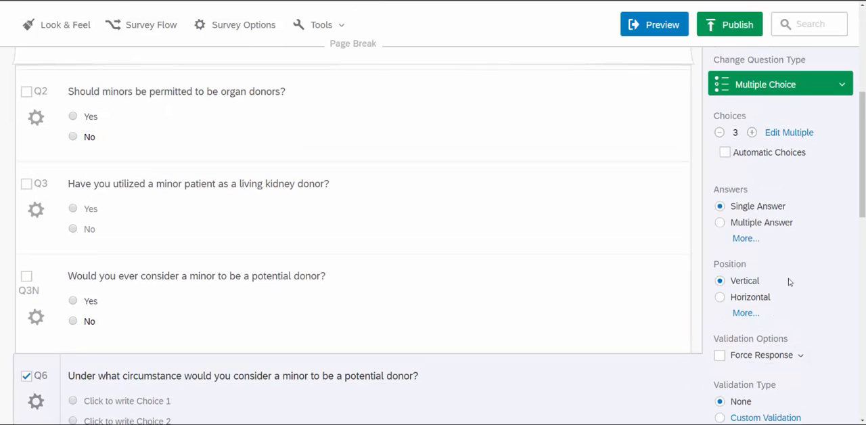
{"action": "left_click", "coordinate": [766, 84]}
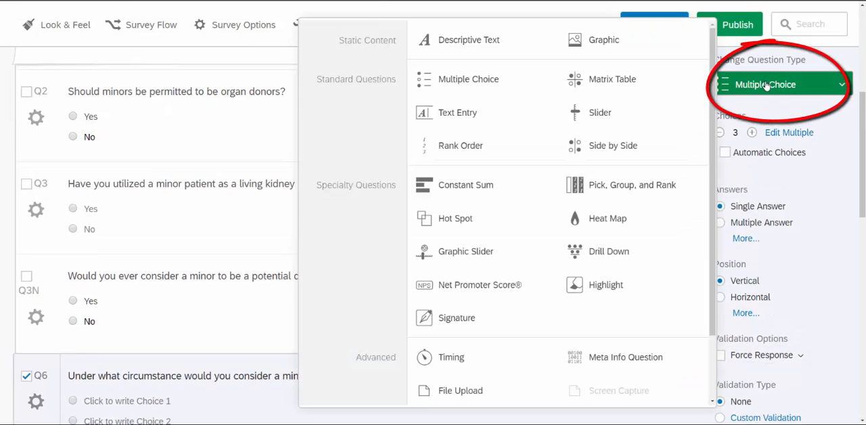
{"action": "left_click", "coordinate": [479, 114]}
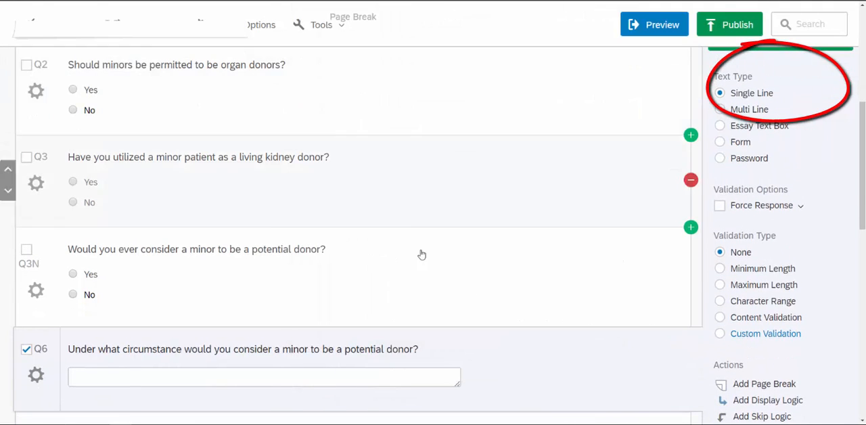
{"action": "left_click", "coordinate": [721, 110]}
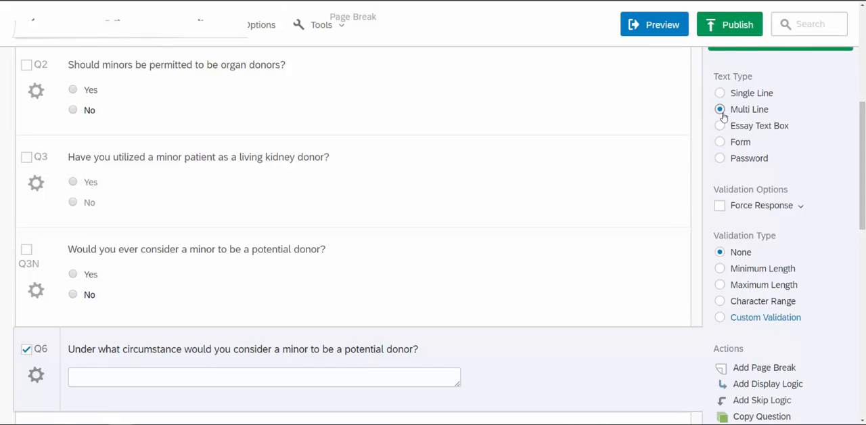
Enlarge the answer box of the question about circumstances for considering a minor donor and relabel that question as Q3NY.
{"action": "left_click_drag", "start_coordinate": [458, 384], "coordinate": [528, 424]}
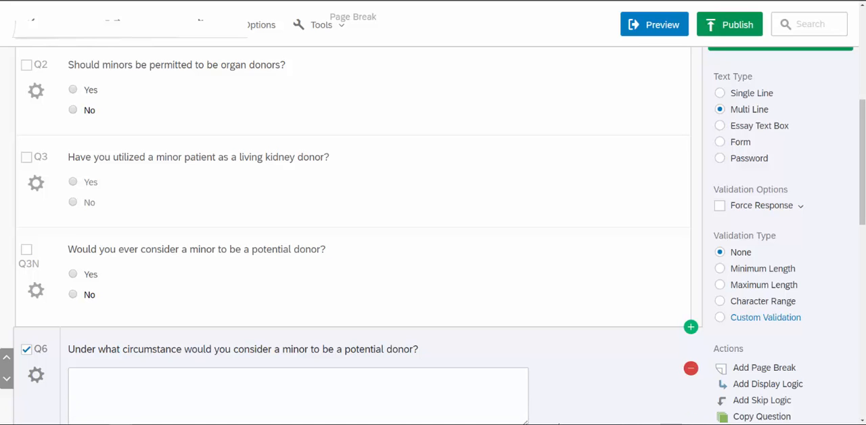
{"action": "scroll", "coordinate": [567, 369], "scroll_direction": "down", "scroll_amount": 3}
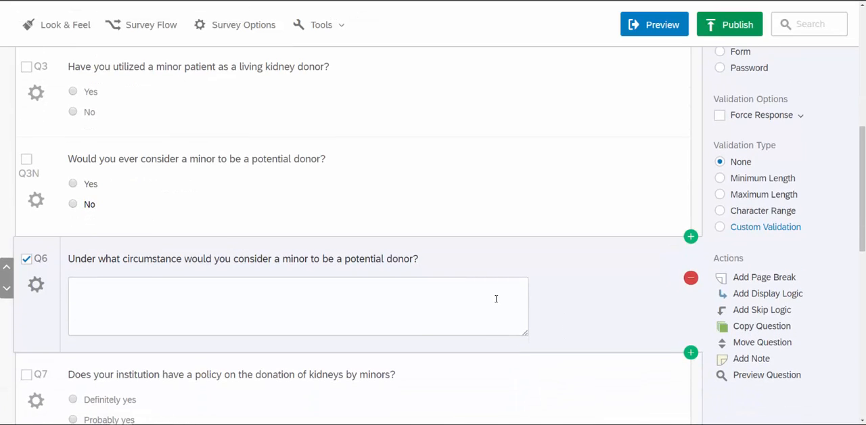
{"action": "left_click", "coordinate": [26, 258]}
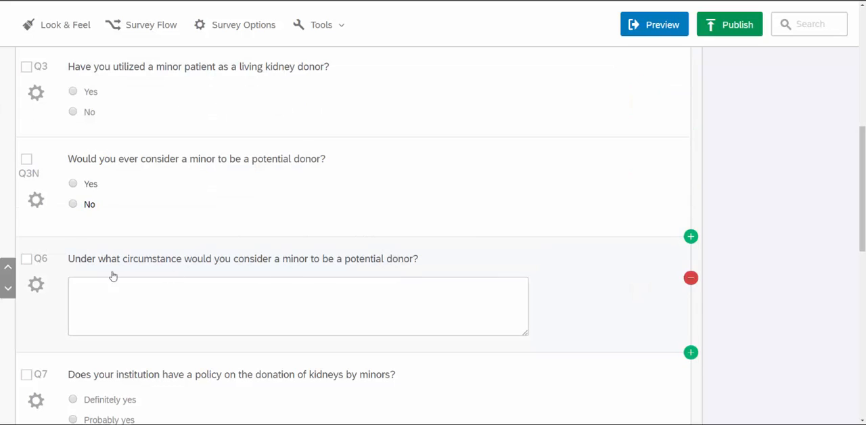
{"action": "left_click", "coordinate": [43, 268]}
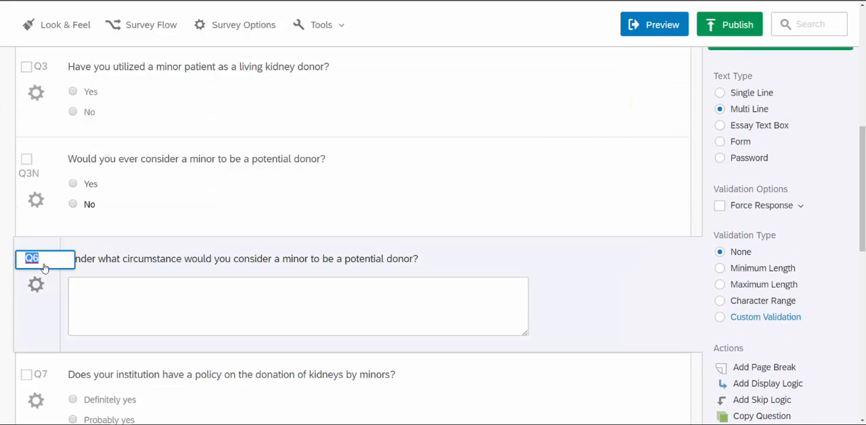
{"action": "type", "text": "Q3NY"}
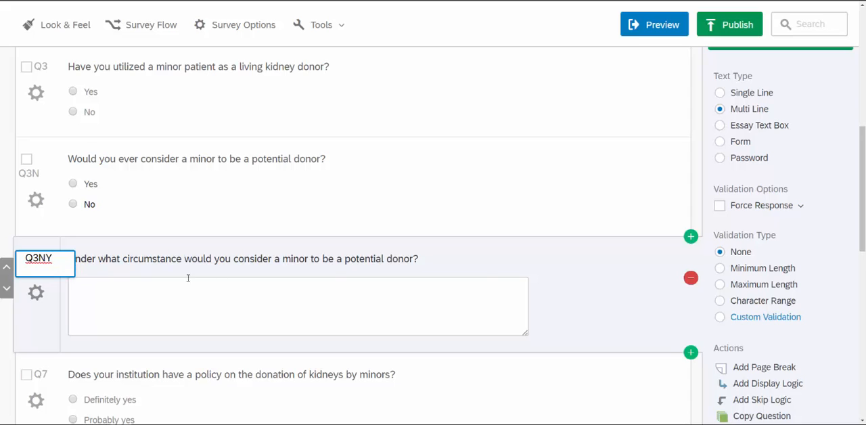
{"action": "key", "text": "Return"}
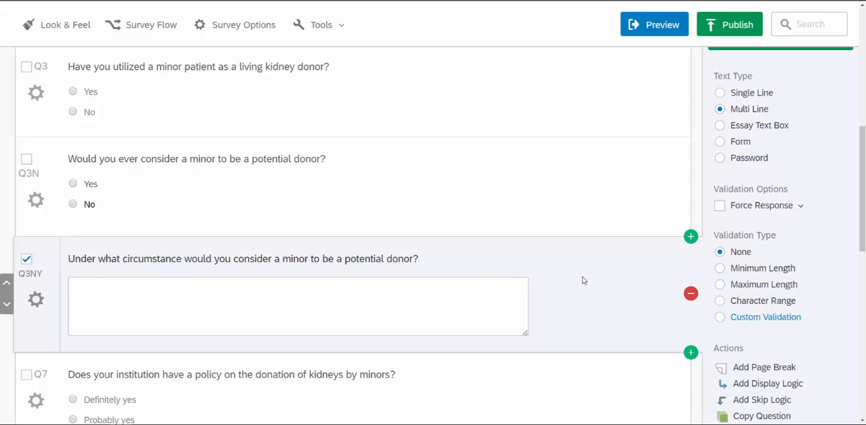
{"action": "left_click", "coordinate": [27, 258]}
Renumber the question about the institution's policy on kidney donation by minors as Q4.
{"action": "scroll", "coordinate": [251, 291], "scroll_direction": "down", "scroll_amount": 1}
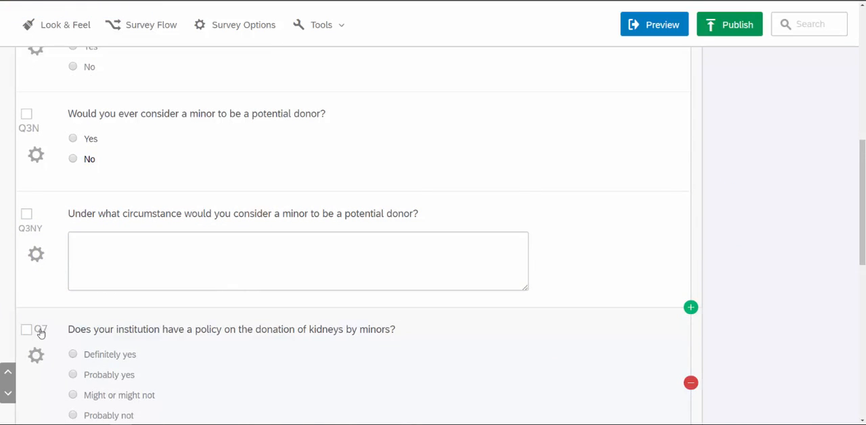
{"action": "left_click", "coordinate": [27, 330]}
{"action": "scroll", "coordinate": [32, 332], "scroll_direction": "down", "scroll_amount": 1}
{"action": "left_click", "coordinate": [27, 281]}
{"action": "left_click", "coordinate": [41, 282]}
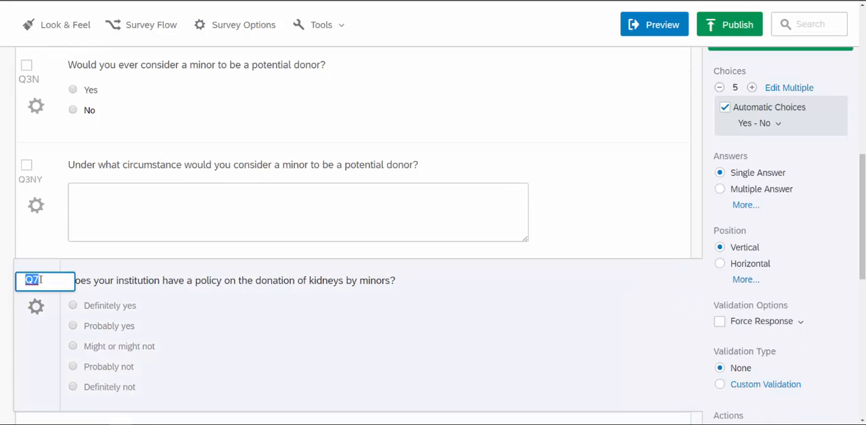
{"action": "type", "text": "Q4"}
{"action": "left_click", "coordinate": [191, 307]}
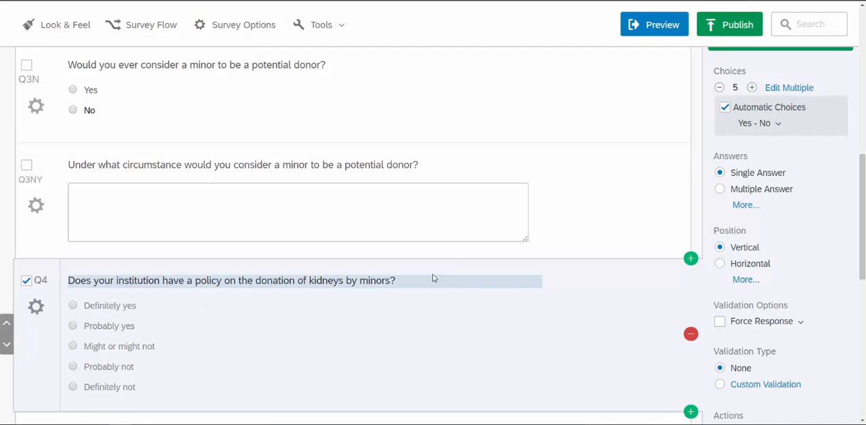
Reduce Q4's automatic choices to two, Yes and No.
{"action": "left_click", "coordinate": [719, 87]}
{"action": "left_click", "coordinate": [719, 87]}
{"action": "left_click", "coordinate": [719, 87]}
Renumber the question about feeling comfortable to be contacted as Q5.
{"action": "scroll", "coordinate": [324, 357], "scroll_direction": "down", "scroll_amount": 1}
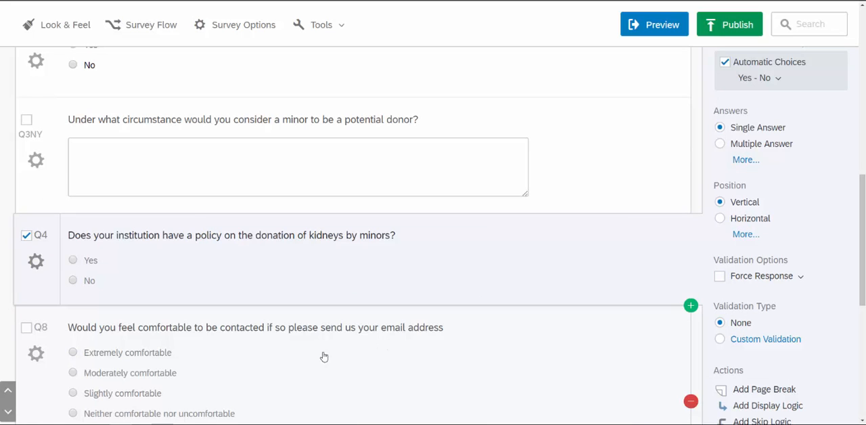
{"action": "left_click", "coordinate": [26, 328]}
{"action": "scroll", "coordinate": [26, 332], "scroll_direction": "down", "scroll_amount": 2}
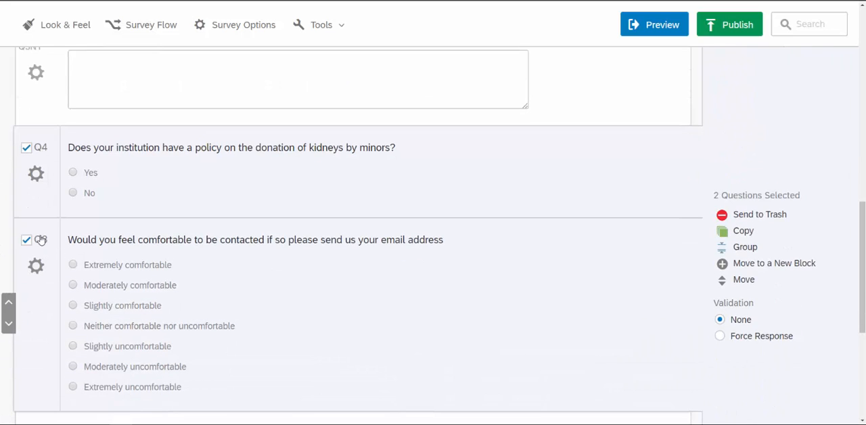
{"action": "left_click", "coordinate": [41, 239]}
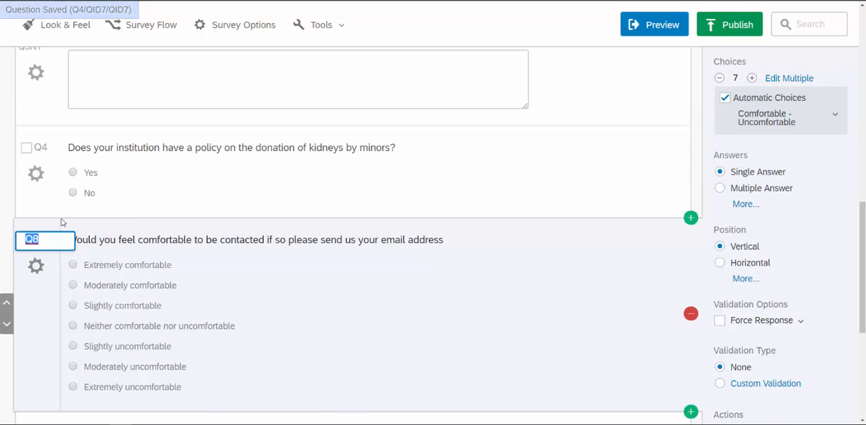
{"action": "type", "text": "Q5"}
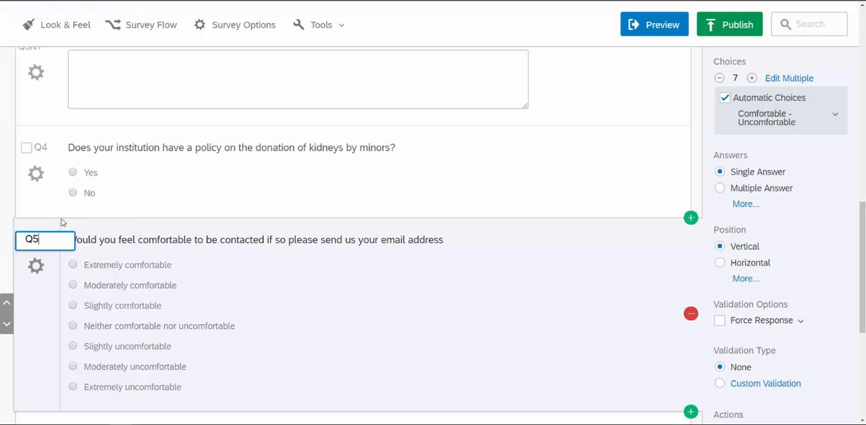
{"action": "key", "text": "Return"}
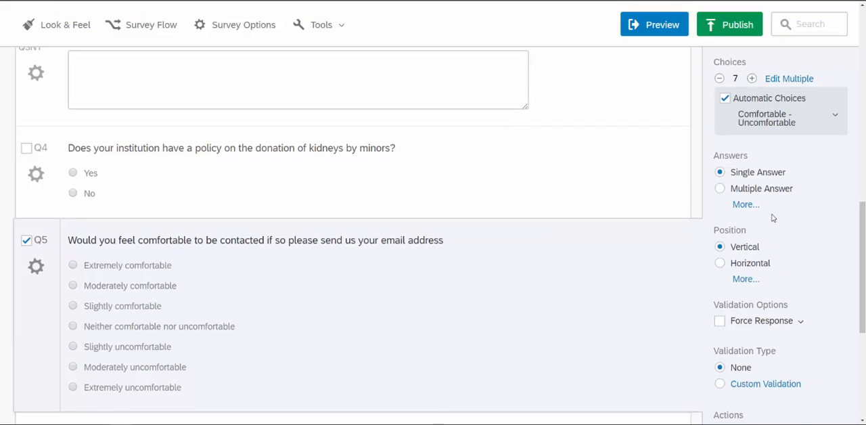
Change Q5 to a Text Entry question with the Form text type.
{"action": "scroll", "coordinate": [774, 217], "scroll_direction": "up", "scroll_amount": 2}
{"action": "left_click", "coordinate": [785, 122]}
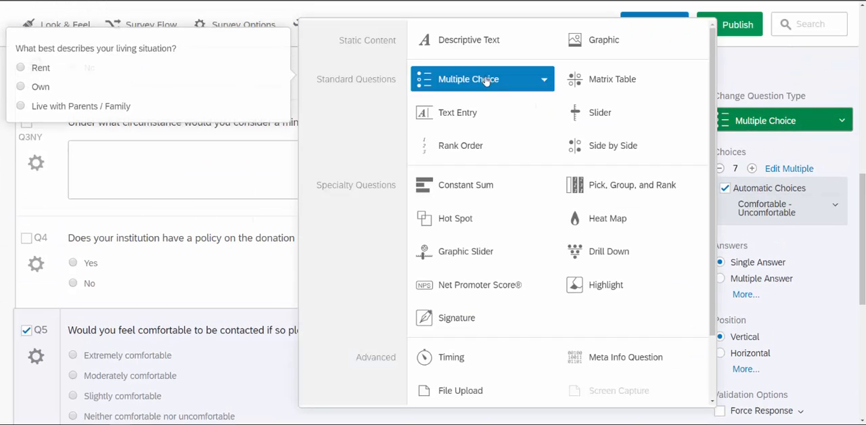
{"action": "left_click", "coordinate": [466, 118]}
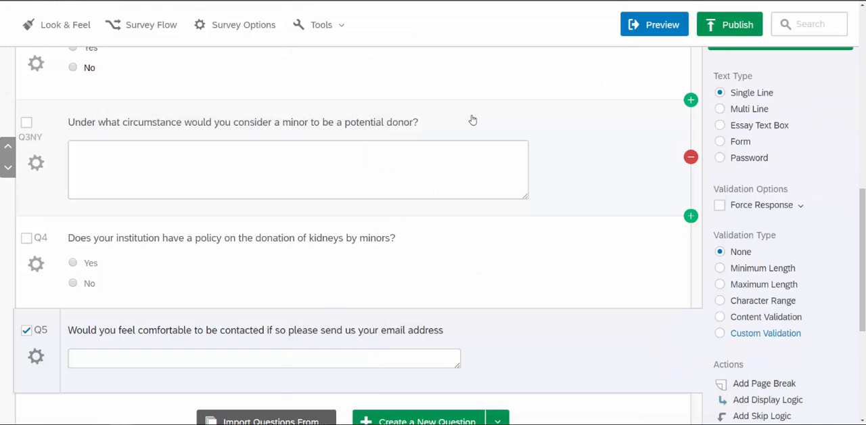
{"action": "left_click", "coordinate": [720, 141]}
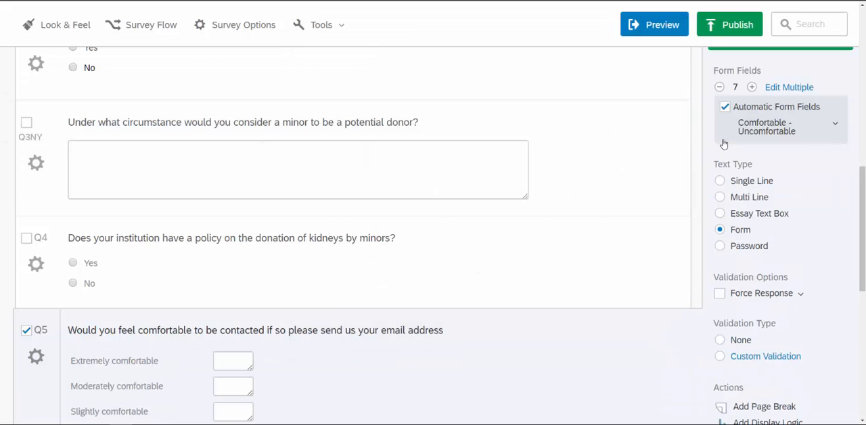
Turn off Q5's automatic form fields and reduce the number of form fields to two.
{"action": "left_click", "coordinate": [719, 87]}
{"action": "left_click", "coordinate": [719, 87]}
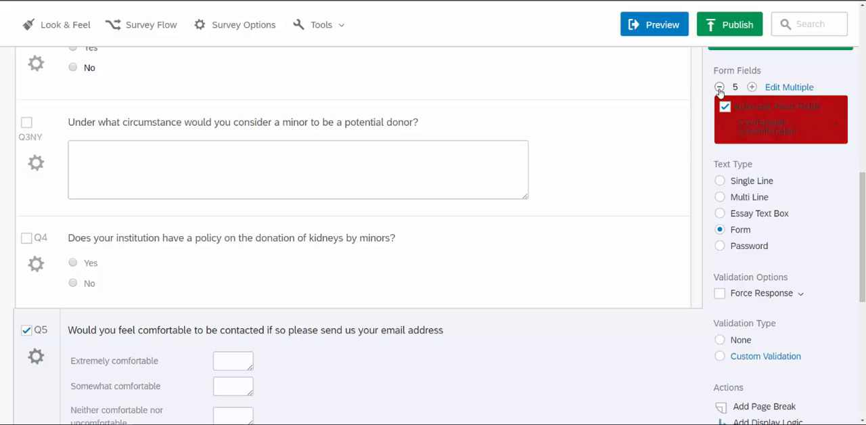
{"action": "left_click", "coordinate": [725, 107]}
{"action": "left_click", "coordinate": [724, 107]}
{"action": "left_click", "coordinate": [724, 107]}
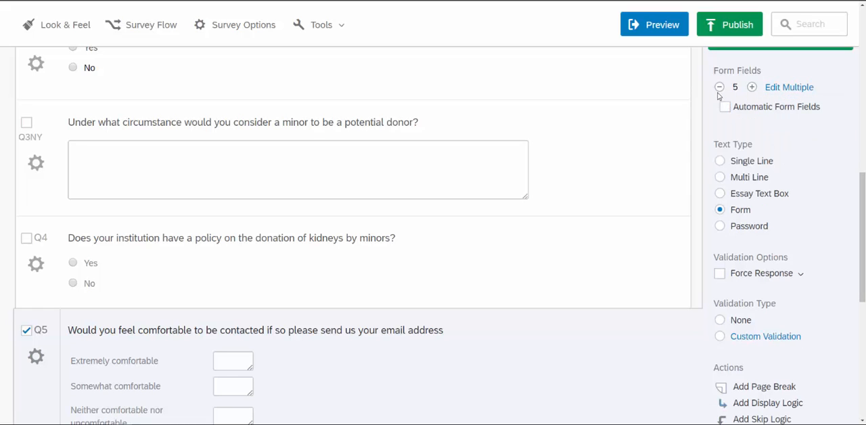
{"action": "left_click", "coordinate": [719, 88]}
{"action": "left_click", "coordinate": [719, 88]}
{"action": "left_click", "coordinate": [719, 87]}
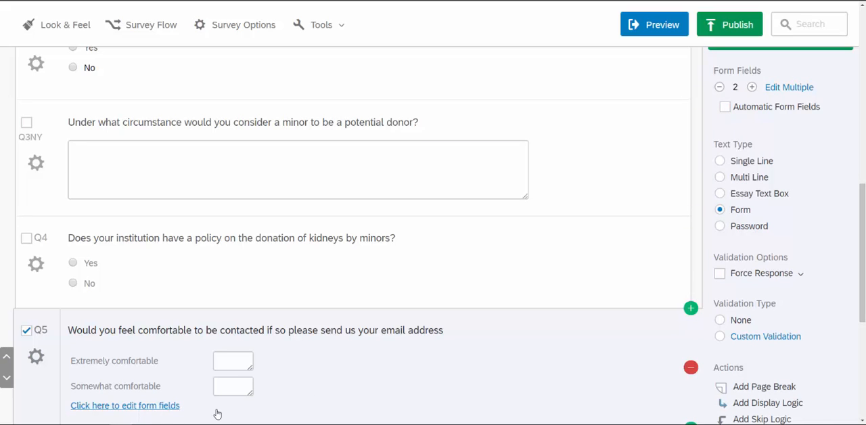
Label Q5's two form fields "Email" and "Phone (optional)".
{"action": "left_click", "coordinate": [122, 360]}
{"action": "key", "text": "ctrl+a"}
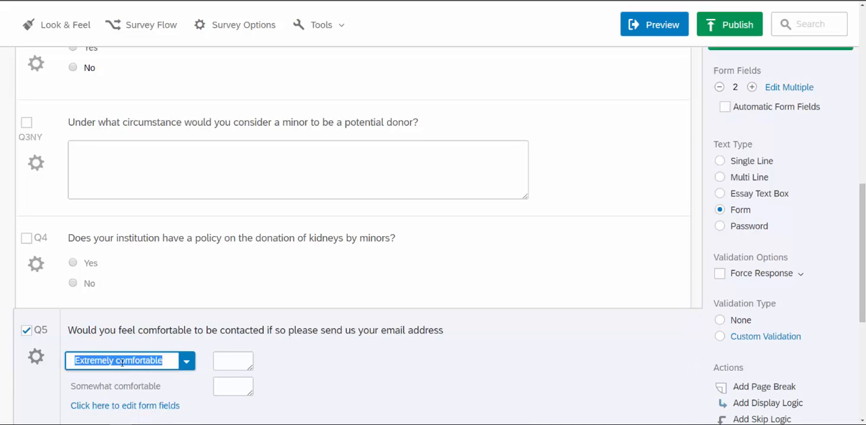
{"action": "type", "text": "Email"}
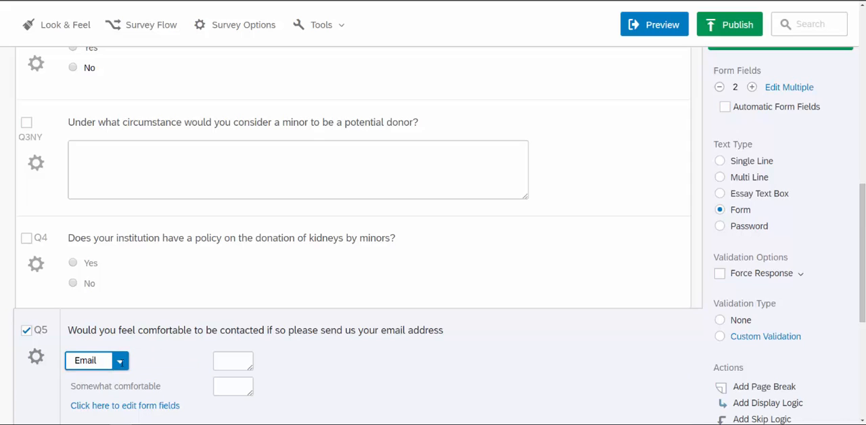
{"action": "key", "text": "Tab"}
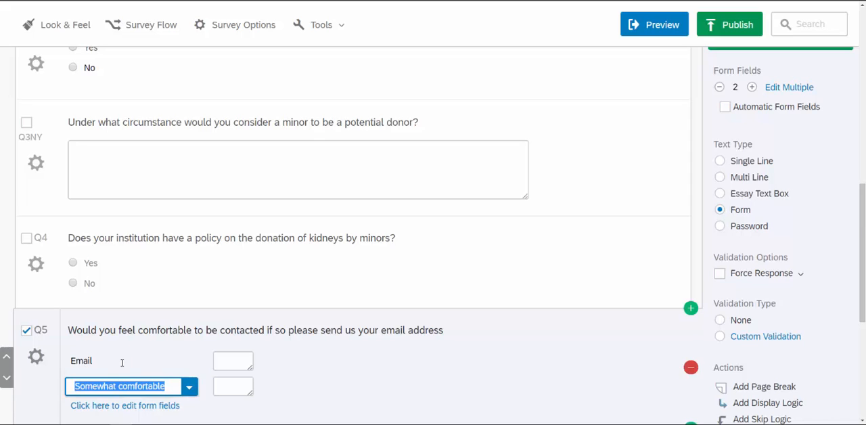
{"action": "type", "text": "Phone "}
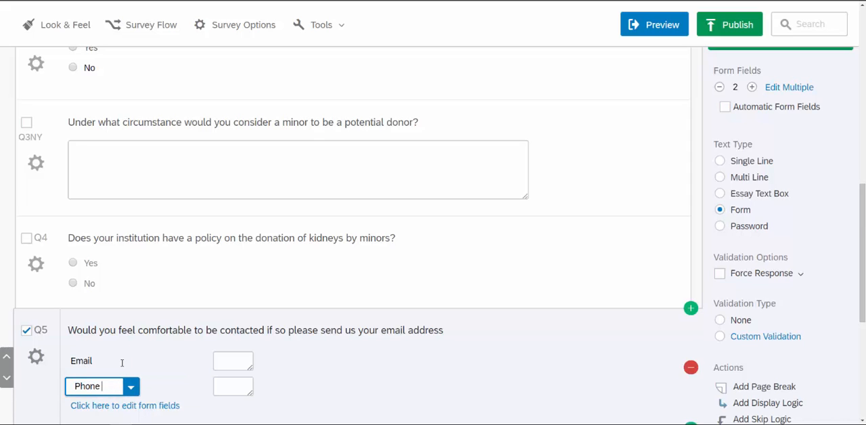
{"action": "type", "text": "(optional)"}
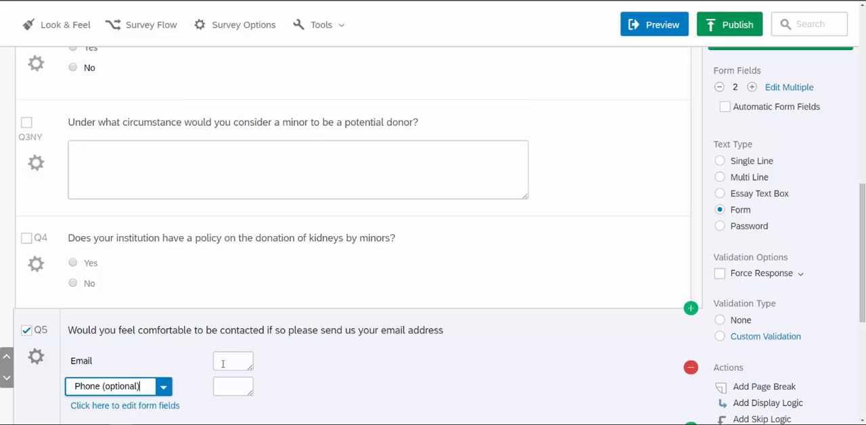
Widen the Email and Phone (optional) answer boxes in Q5, set both fields' size to Long, and deselect the question.
{"action": "left_click_drag", "start_coordinate": [250, 367], "coordinate": [444, 349]}
{"action": "left_click_drag", "start_coordinate": [251, 390], "coordinate": [441, 387]}
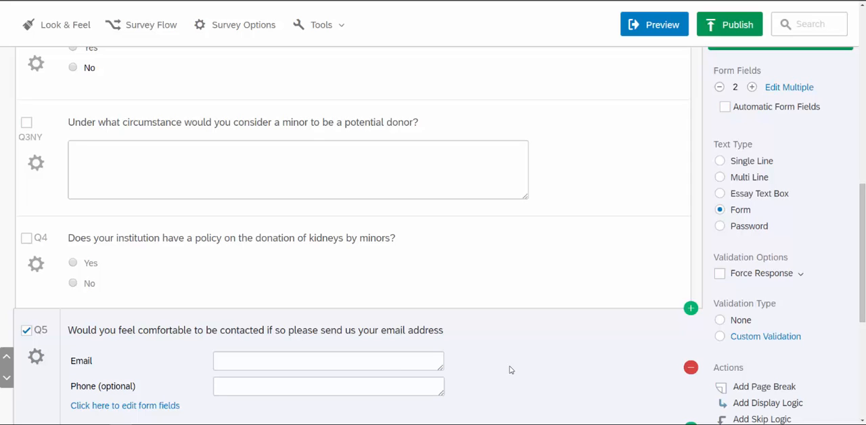
{"action": "left_click", "coordinate": [139, 406]}
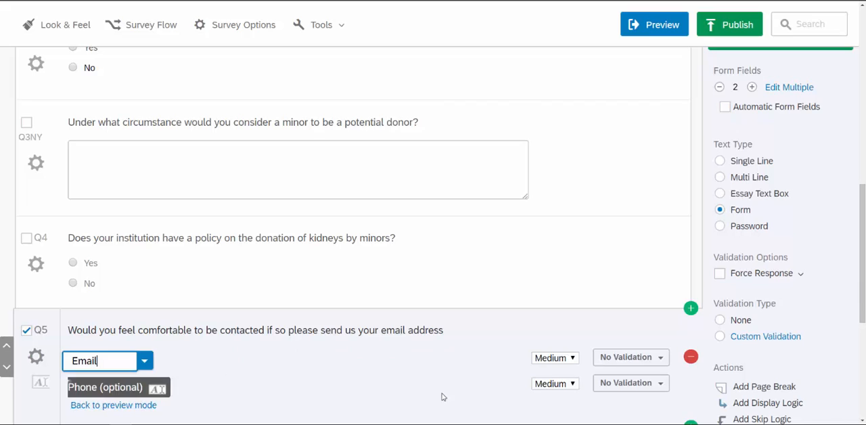
{"action": "left_click", "coordinate": [575, 360]}
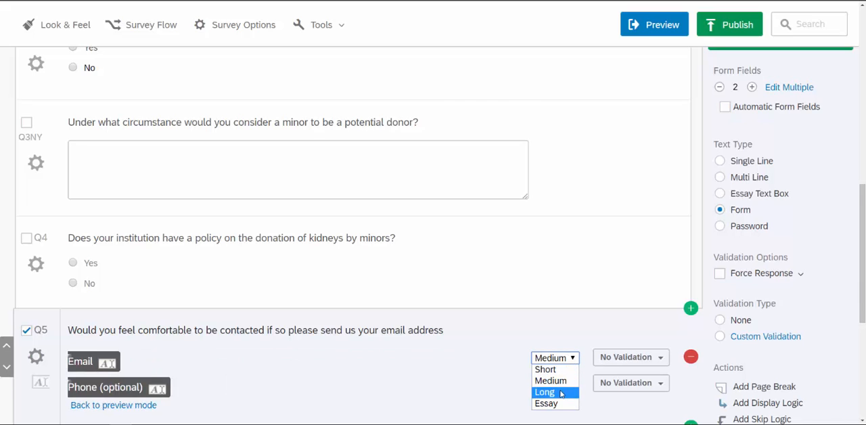
{"action": "left_click", "coordinate": [577, 393]}
{"action": "left_click", "coordinate": [573, 387]}
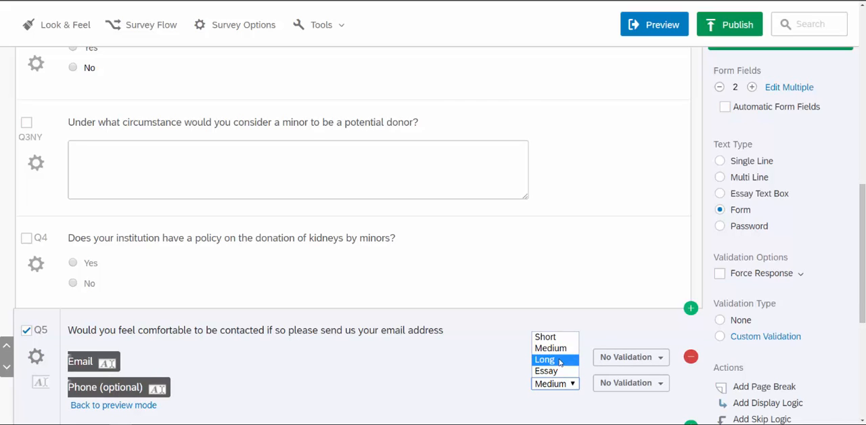
{"action": "left_click", "coordinate": [552, 359]}
{"action": "scroll", "coordinate": [346, 373], "scroll_direction": "down", "scroll_amount": 1}
{"action": "scroll", "coordinate": [346, 373], "scroll_direction": "down", "scroll_amount": 1}
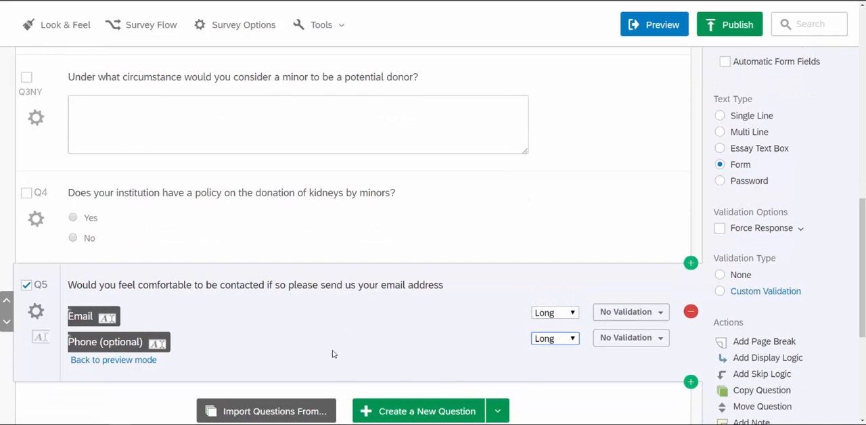
{"action": "scroll", "coordinate": [328, 341], "scroll_direction": "up", "scroll_amount": 2}
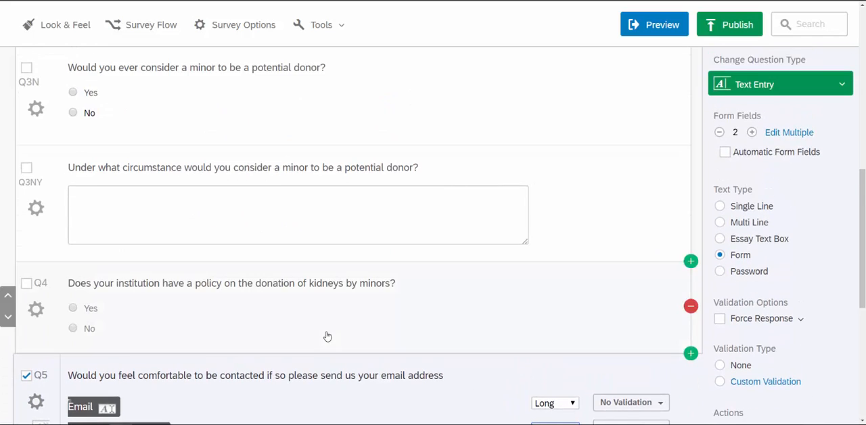
{"action": "scroll", "coordinate": [328, 337], "scroll_direction": "down", "scroll_amount": 1}
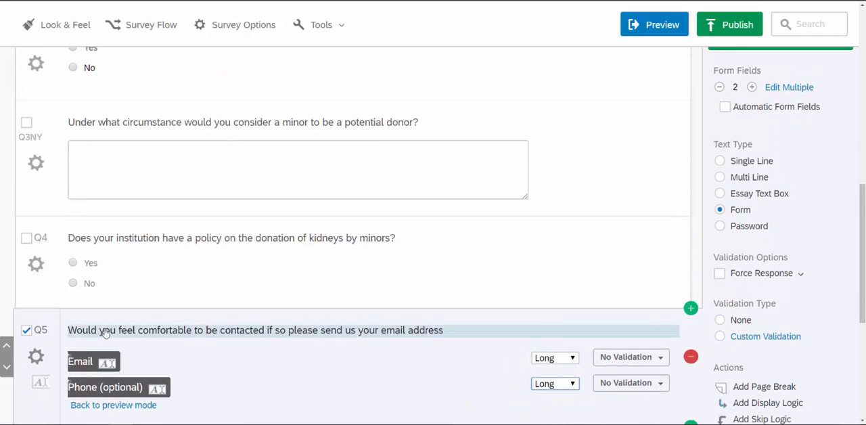
{"action": "left_click", "coordinate": [26, 331]}
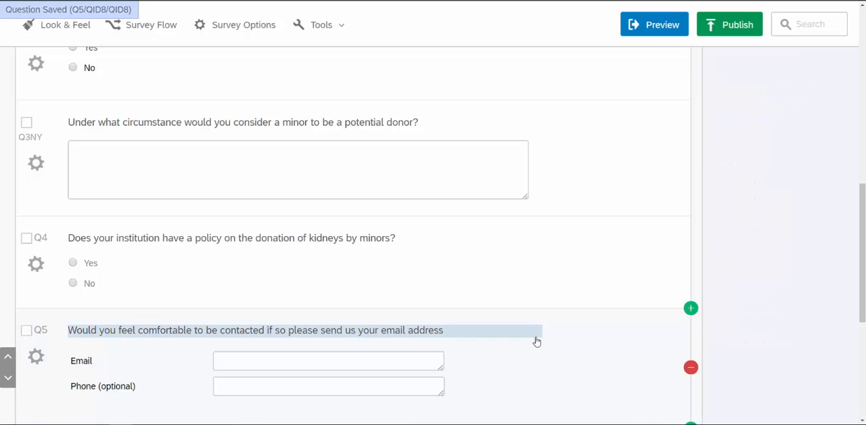
{"action": "scroll", "coordinate": [538, 346], "scroll_direction": "up", "scroll_amount": 5}
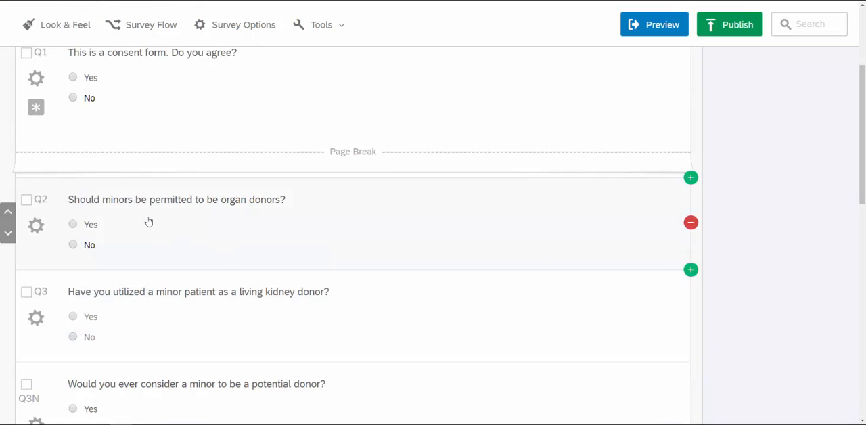
{"action": "left_click", "coordinate": [103, 209]}
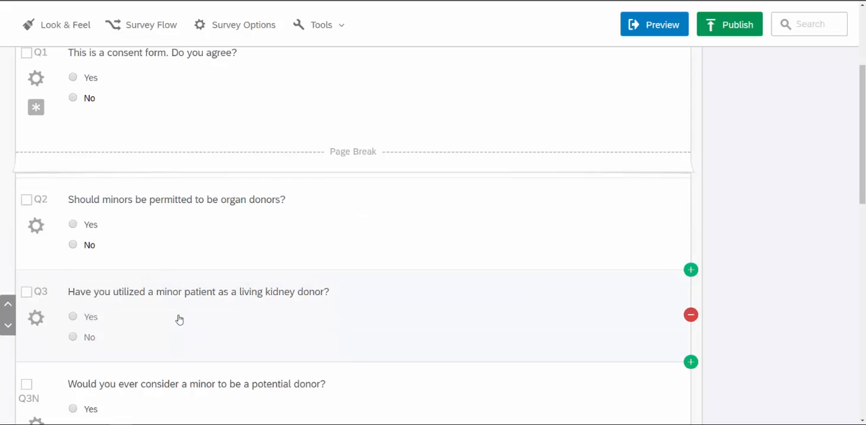
Add skip logic to Q3 that sends respondents to Q4 when Yes is selected.
{"action": "left_click", "coordinate": [25, 294]}
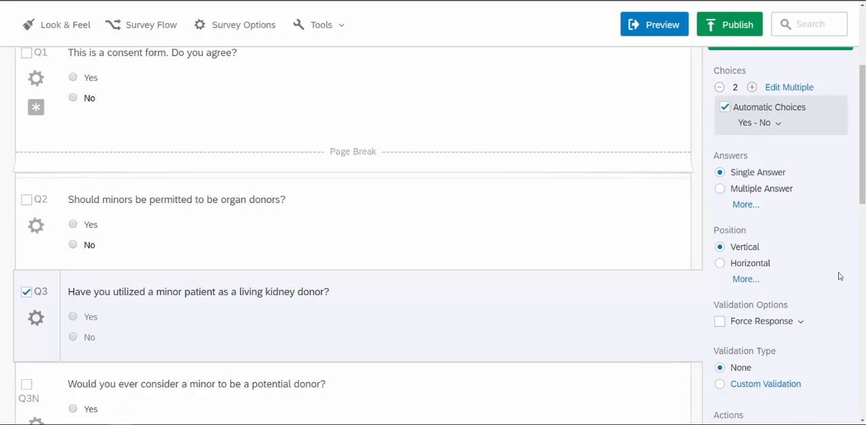
{"action": "scroll", "coordinate": [838, 276], "scroll_direction": "down", "scroll_amount": 2}
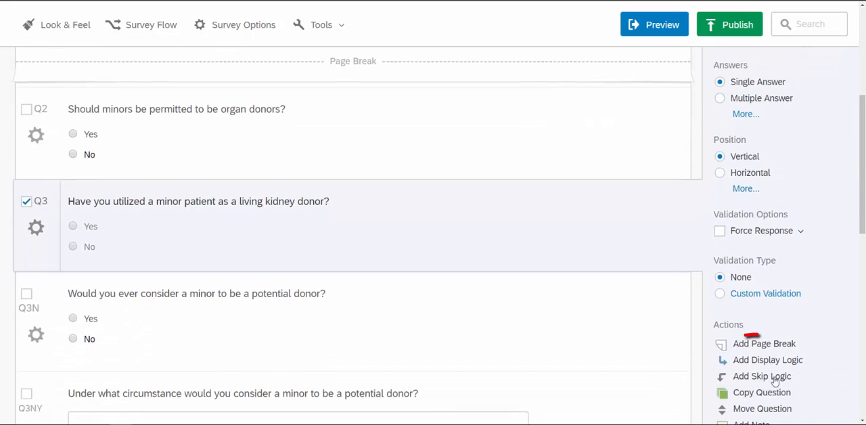
{"action": "left_click", "coordinate": [772, 381]}
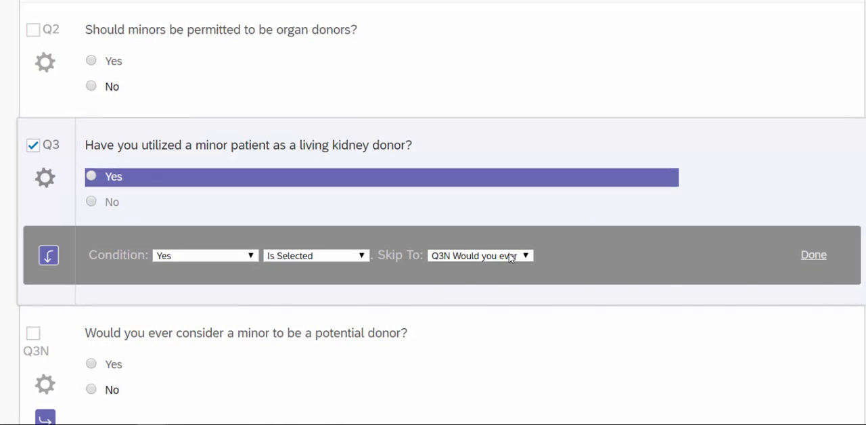
{"action": "left_click", "coordinate": [510, 256]}
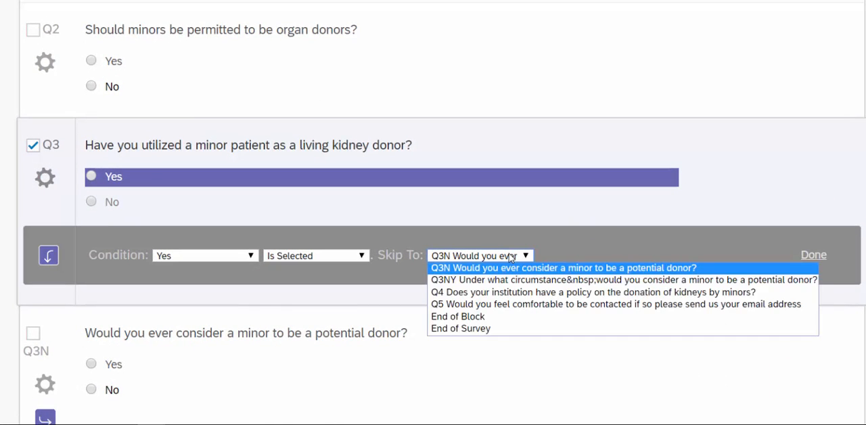
{"action": "left_click", "coordinate": [504, 293]}
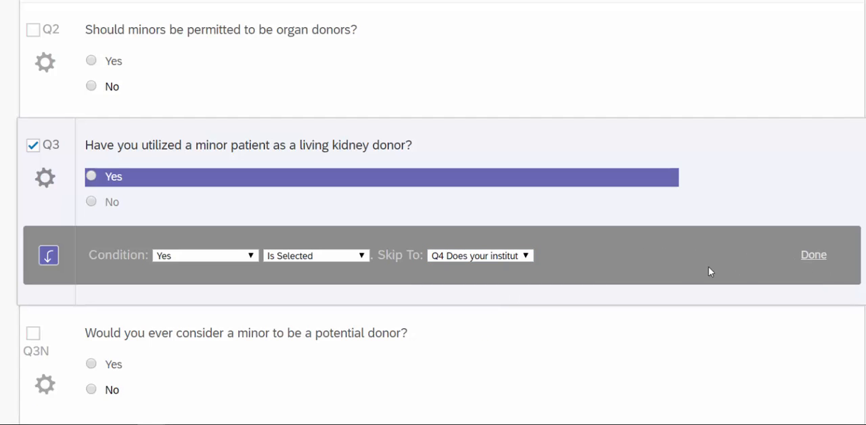
Add a second skip condition to Q3 that goes to Q3N when No is selected, and save it.
{"action": "scroll", "coordinate": [441, 205], "scroll_direction": "down", "scroll_amount": 2}
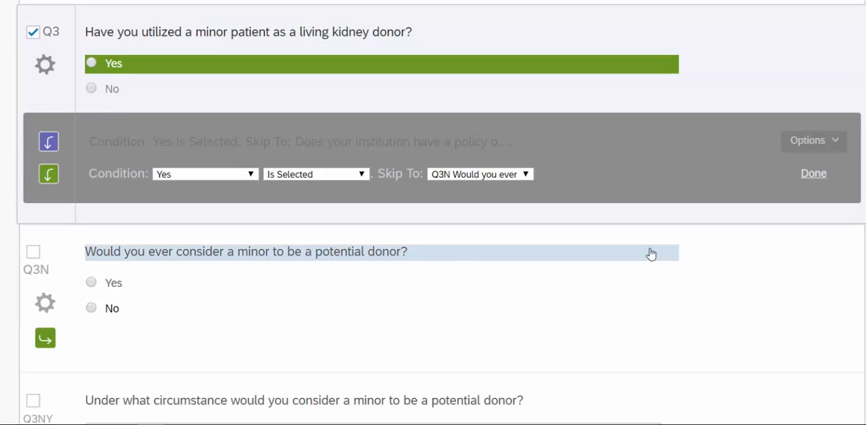
{"action": "left_click", "coordinate": [251, 174]}
{"action": "left_click", "coordinate": [228, 201]}
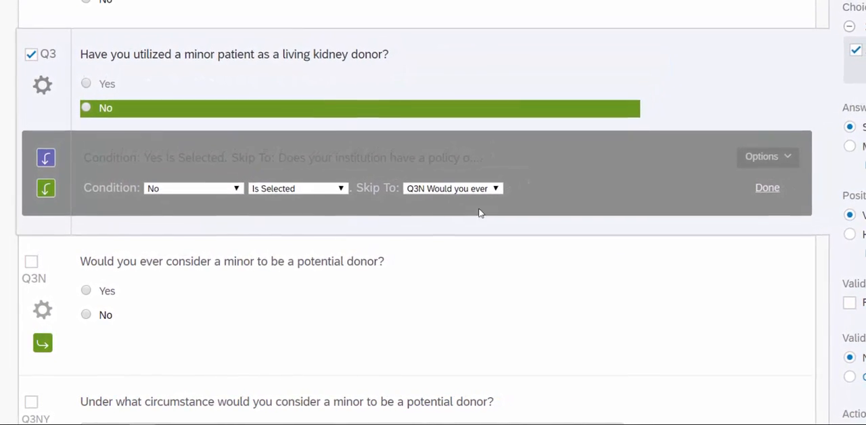
{"action": "left_click", "coordinate": [752, 192]}
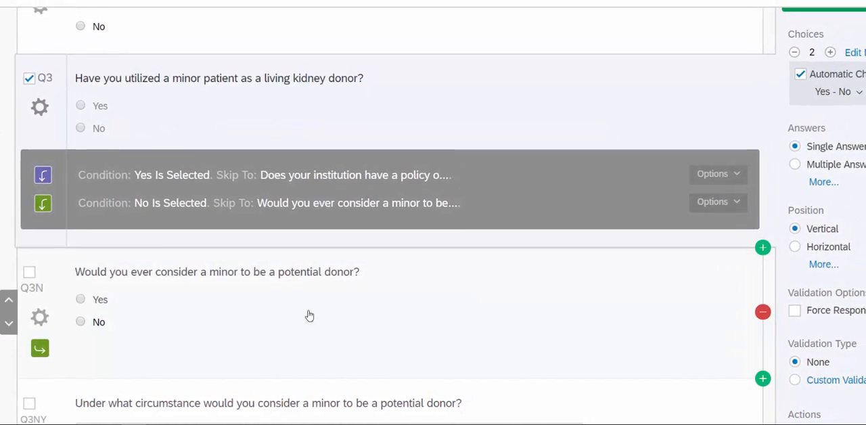
Add skip logic to Q3N that goes to Q3NY when Yes is selected.
{"action": "left_click", "coordinate": [290, 319]}
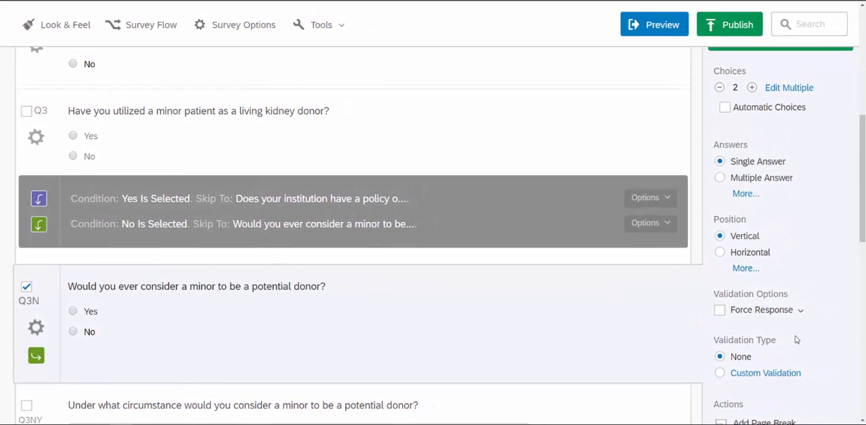
{"action": "scroll", "coordinate": [827, 344], "scroll_direction": "down", "scroll_amount": 3}
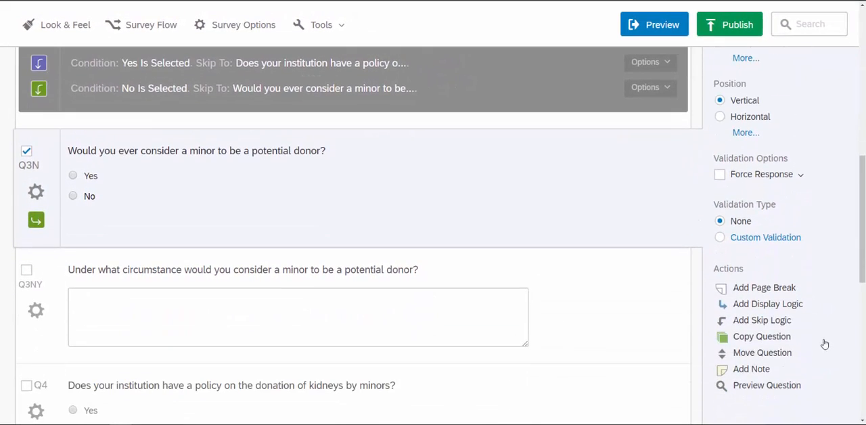
{"action": "left_click", "coordinate": [766, 321]}
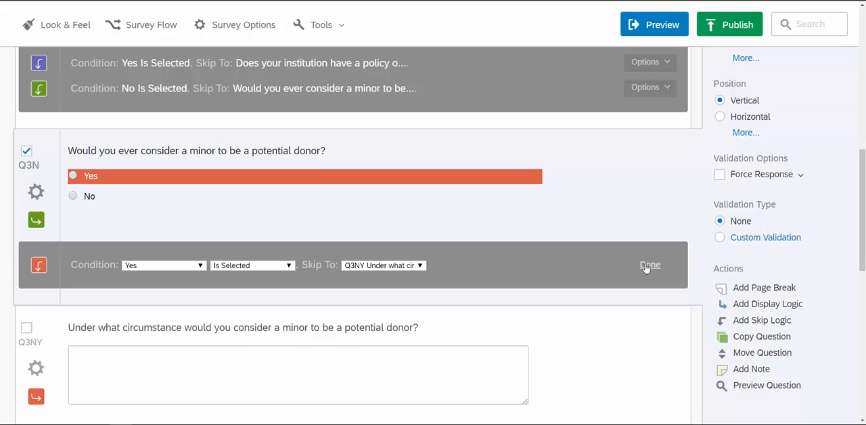
Add a second skip condition to Q3N that goes to Q4 when No is selected, and save it.
{"action": "left_click", "coordinate": [762, 321]}
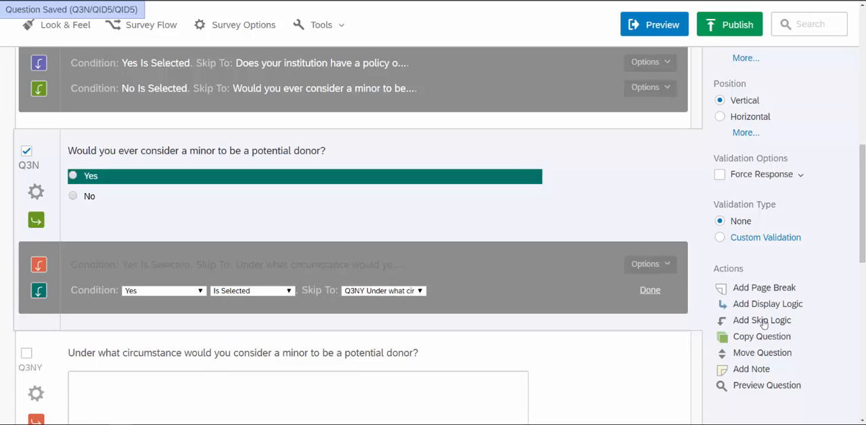
{"action": "left_click", "coordinate": [163, 290]}
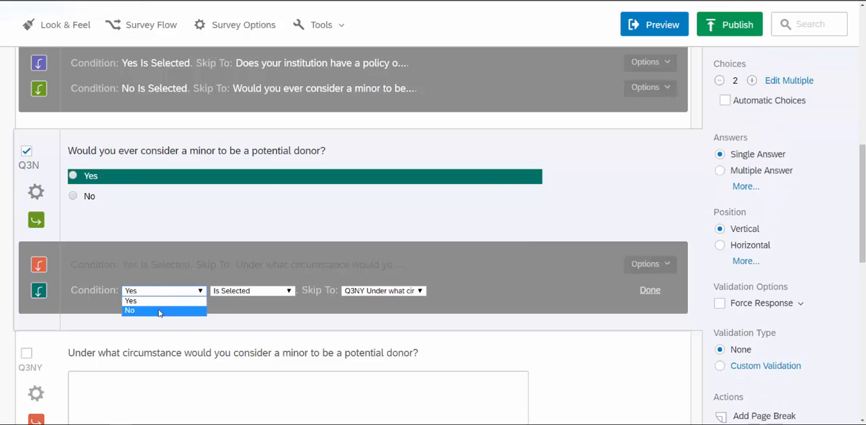
{"action": "left_click", "coordinate": [156, 313]}
{"action": "left_click", "coordinate": [396, 291]}
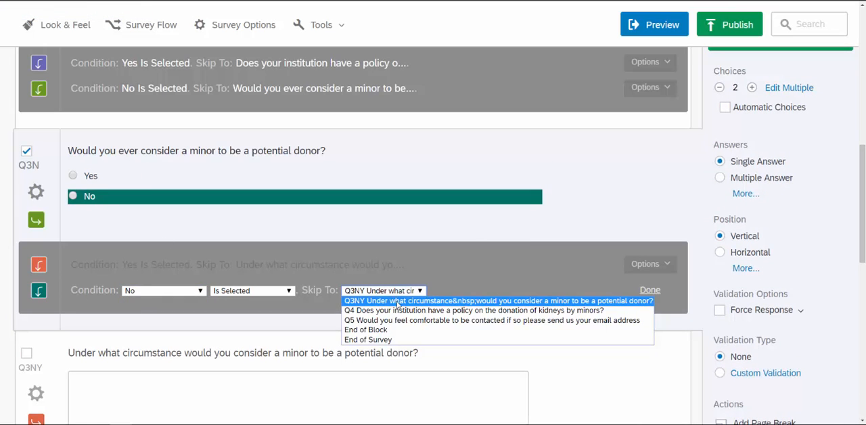
{"action": "left_click", "coordinate": [399, 312]}
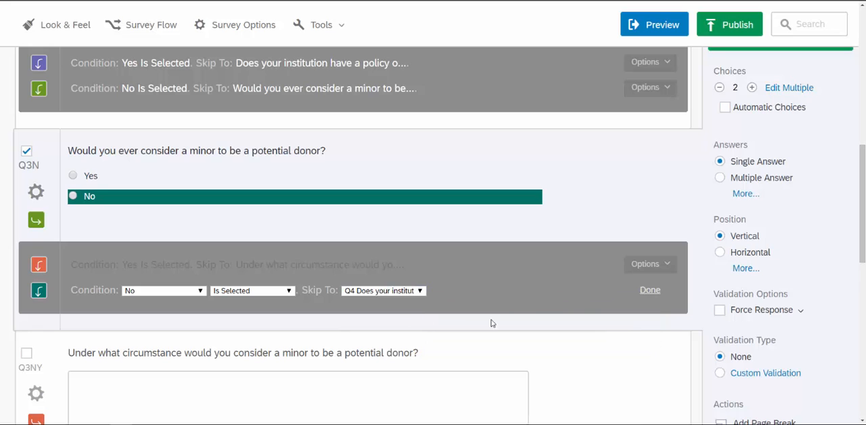
{"action": "scroll", "coordinate": [539, 302], "scroll_direction": "down", "scroll_amount": 2}
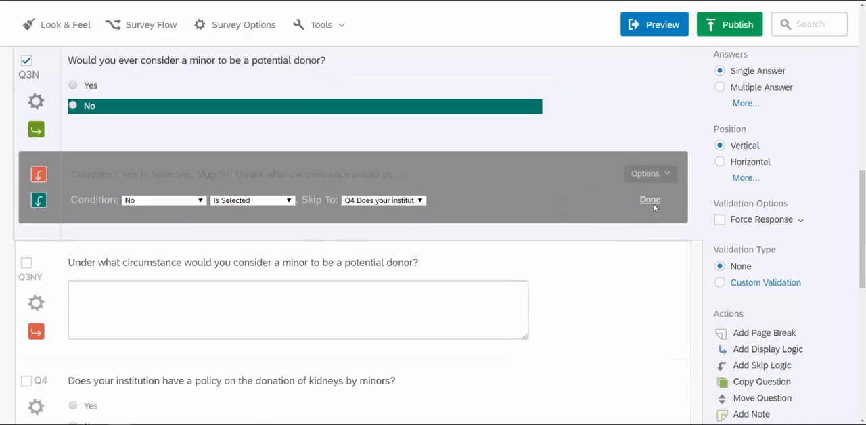
{"action": "left_click", "coordinate": [651, 200]}
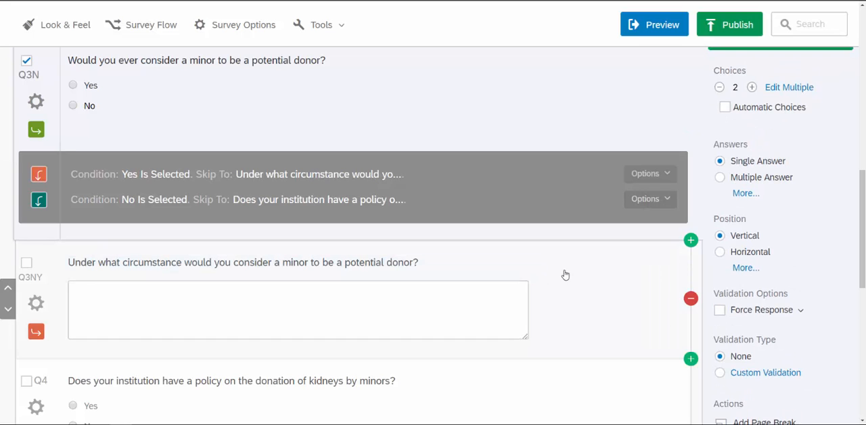
Add a skip logic condition to the consent question Q1.
{"action": "scroll", "coordinate": [581, 272], "scroll_direction": "down", "scroll_amount": 2}
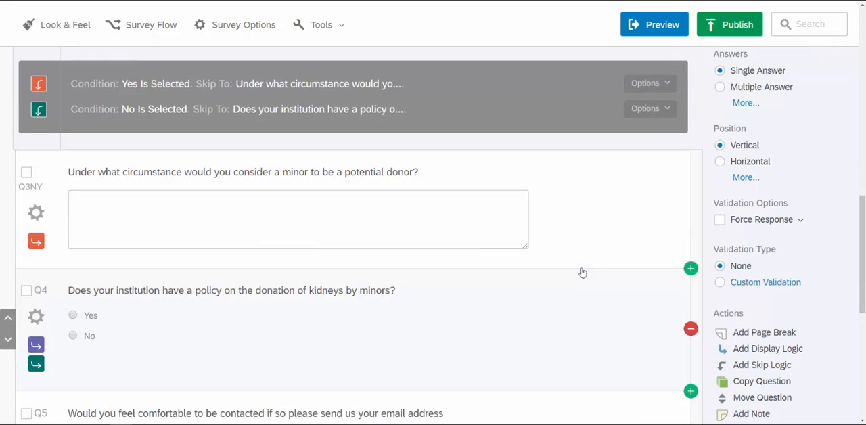
{"action": "scroll", "coordinate": [565, 316], "scroll_direction": "down", "scroll_amount": 3}
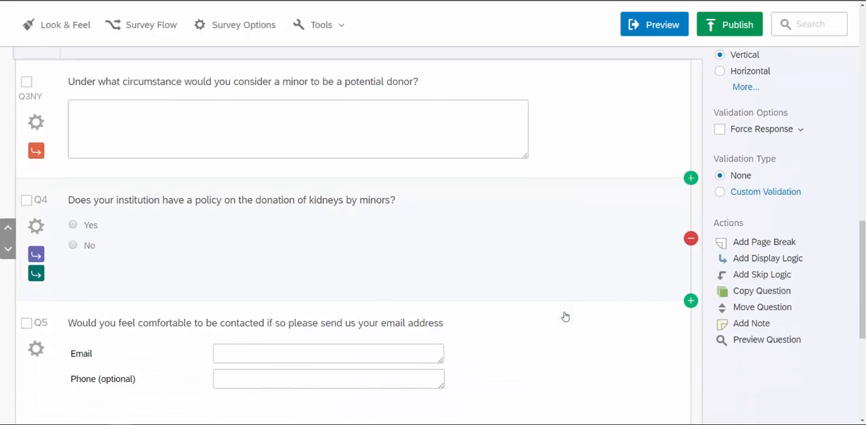
{"action": "scroll", "coordinate": [565, 316], "scroll_direction": "down", "scroll_amount": 3}
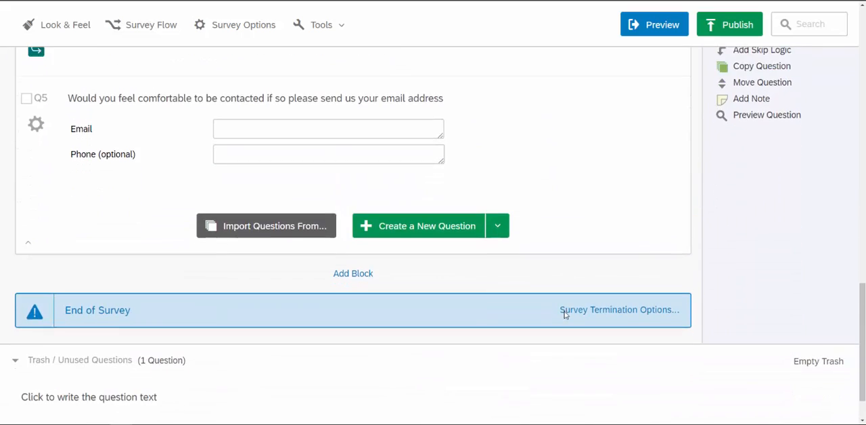
{"action": "scroll", "coordinate": [565, 316], "scroll_direction": "up", "scroll_amount": 20}
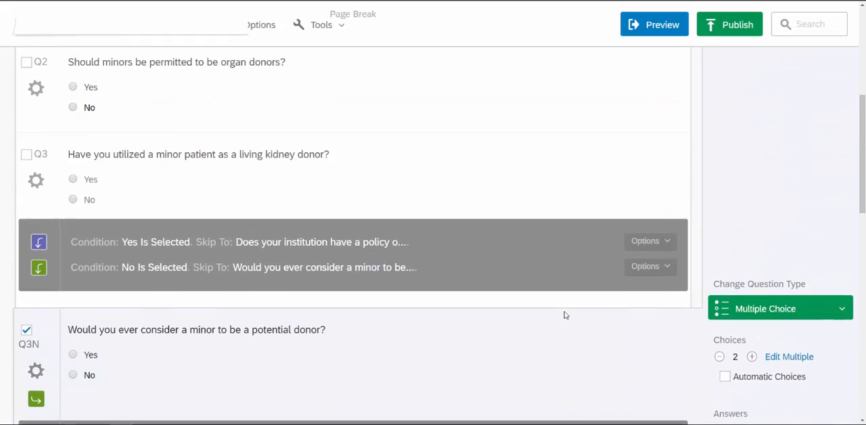
{"action": "scroll", "coordinate": [567, 315], "scroll_direction": "up", "scroll_amount": 2}
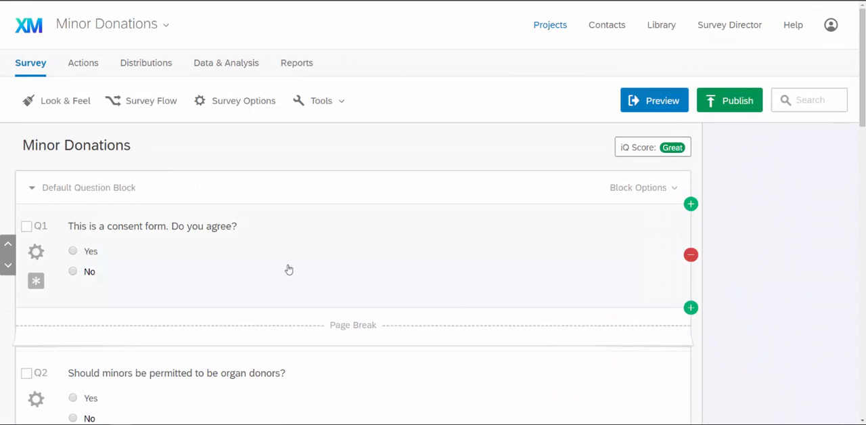
{"action": "left_click", "coordinate": [401, 273]}
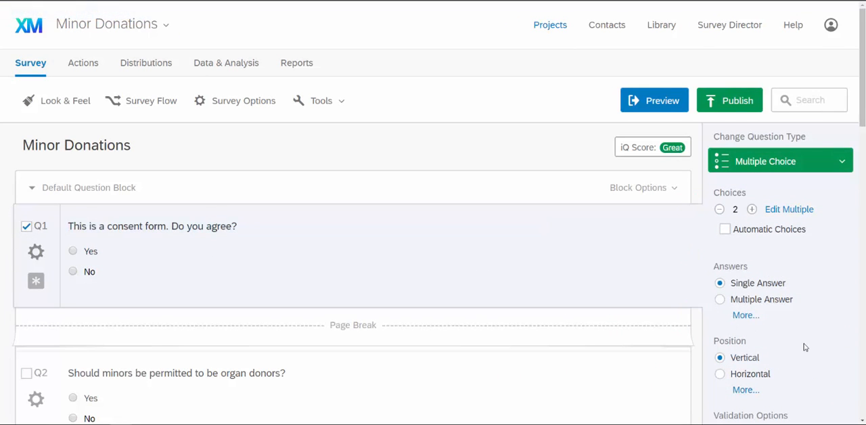
{"action": "scroll", "coordinate": [803, 347], "scroll_direction": "down", "scroll_amount": 3}
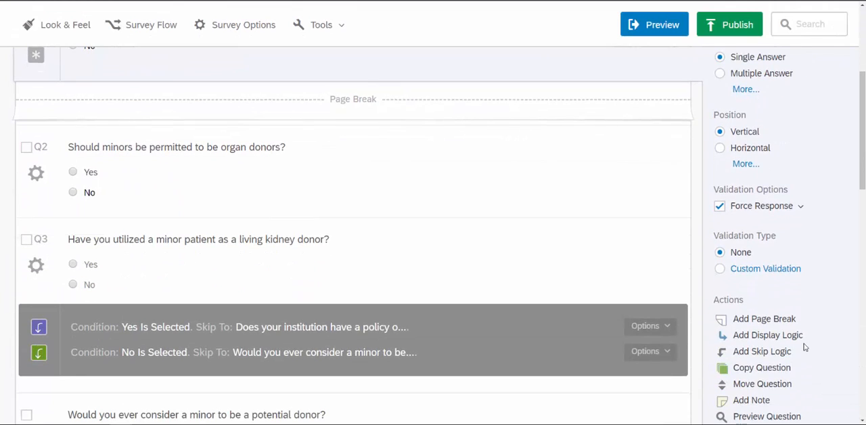
{"action": "left_click", "coordinate": [762, 356]}
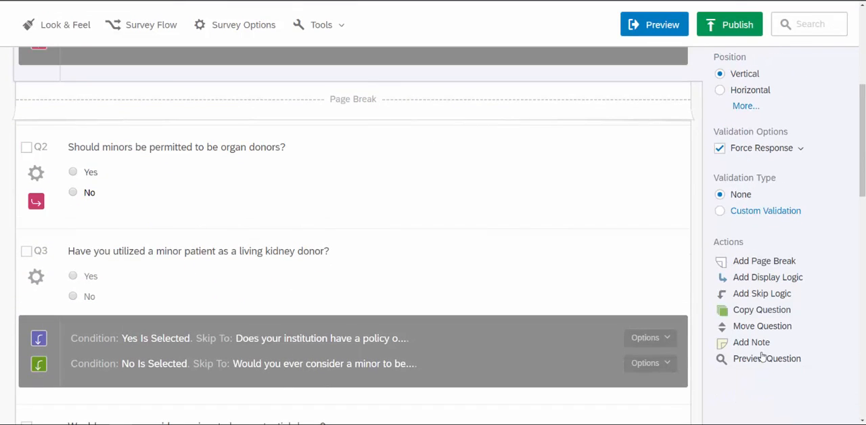
Set Q1's skip logic to go to End of Survey when No is selected, and save it.
{"action": "scroll", "coordinate": [475, 260], "scroll_direction": "up", "scroll_amount": 1}
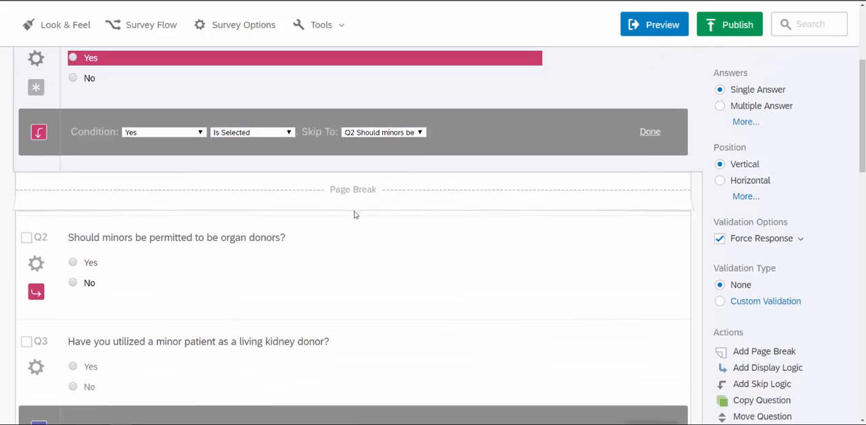
{"action": "scroll", "coordinate": [156, 143], "scroll_direction": "up", "scroll_amount": 1}
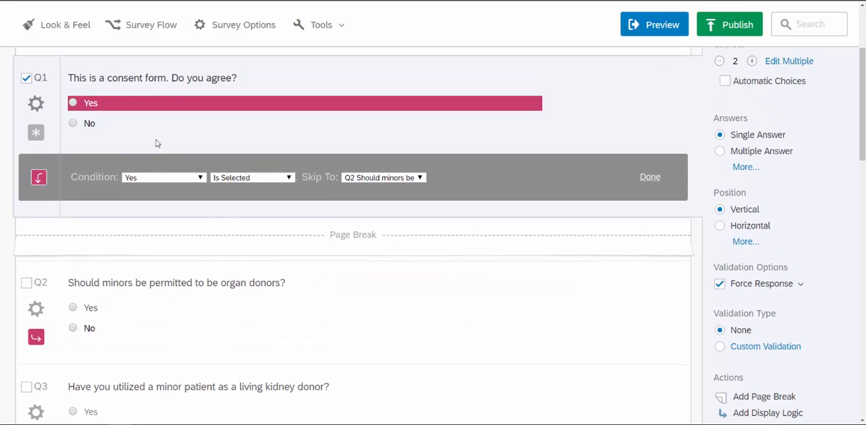
{"action": "left_click", "coordinate": [147, 176]}
{"action": "left_click", "coordinate": [150, 196]}
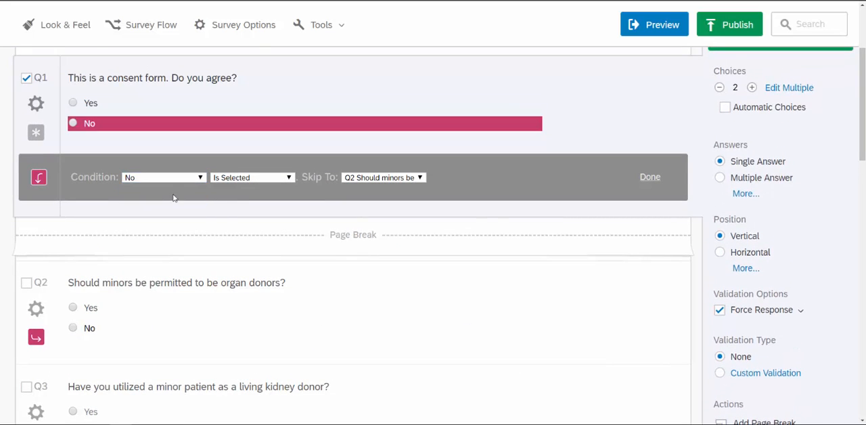
{"action": "left_click", "coordinate": [377, 177]}
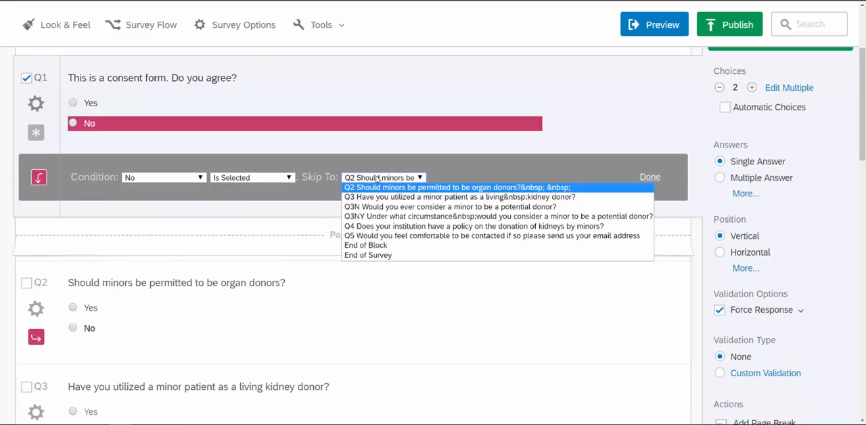
{"action": "left_click", "coordinate": [405, 256]}
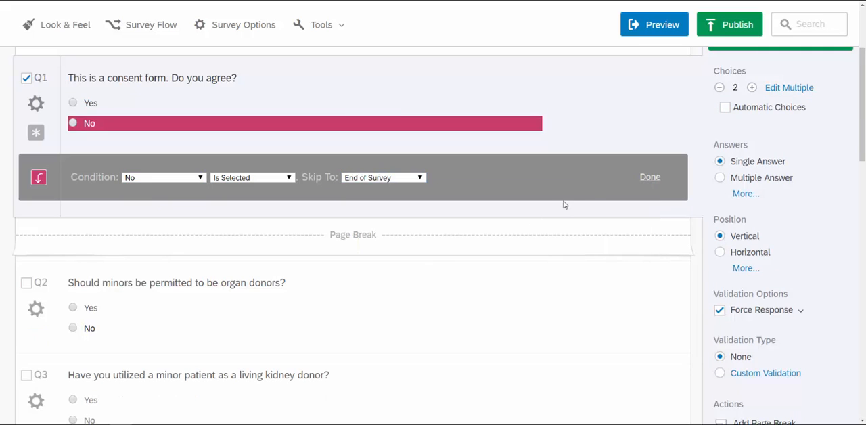
{"action": "left_click", "coordinate": [650, 178]}
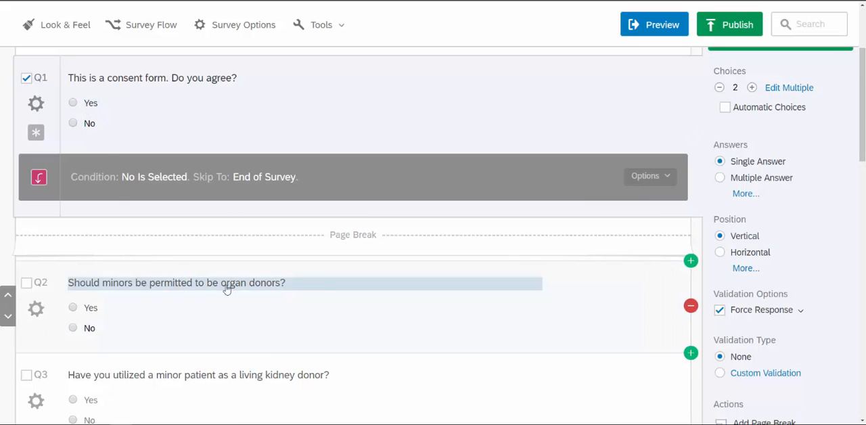
Add a page break after Q3, the question about utilizing a minor patient as a living kidney donor.
{"action": "scroll", "coordinate": [447, 329], "scroll_direction": "down", "scroll_amount": 3}
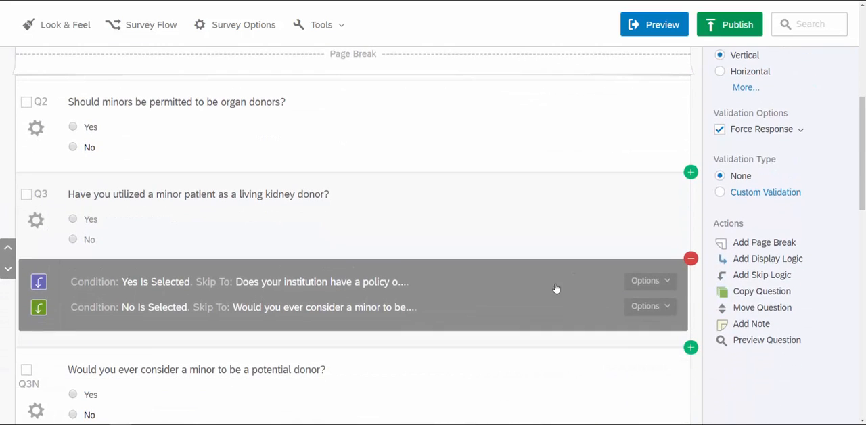
{"action": "left_click", "coordinate": [27, 195]}
{"action": "scroll", "coordinate": [781, 296], "scroll_direction": "up", "scroll_amount": 2}
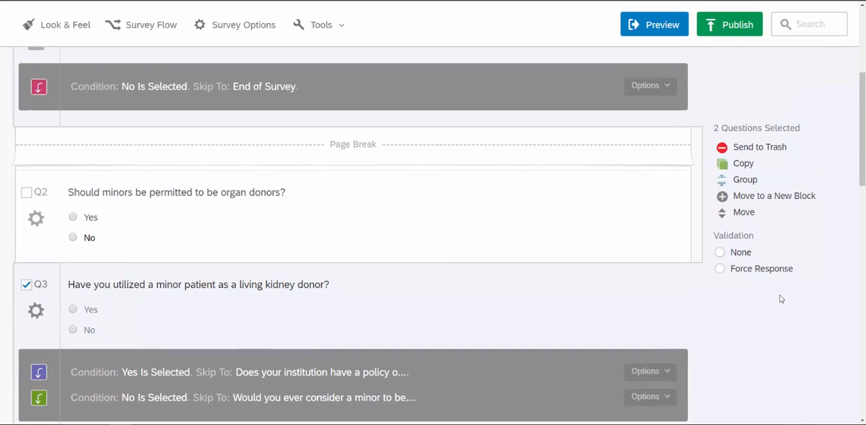
{"action": "scroll", "coordinate": [781, 295], "scroll_direction": "up", "scroll_amount": 3}
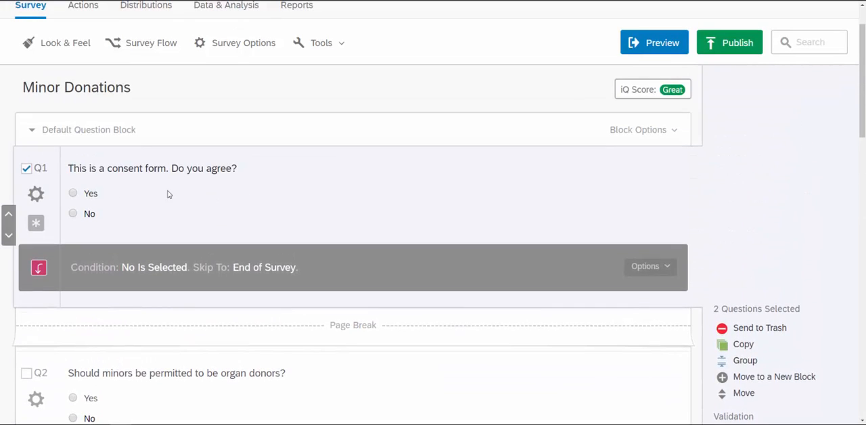
{"action": "left_click", "coordinate": [26, 169]}
{"action": "scroll", "coordinate": [803, 323], "scroll_direction": "down", "scroll_amount": 3}
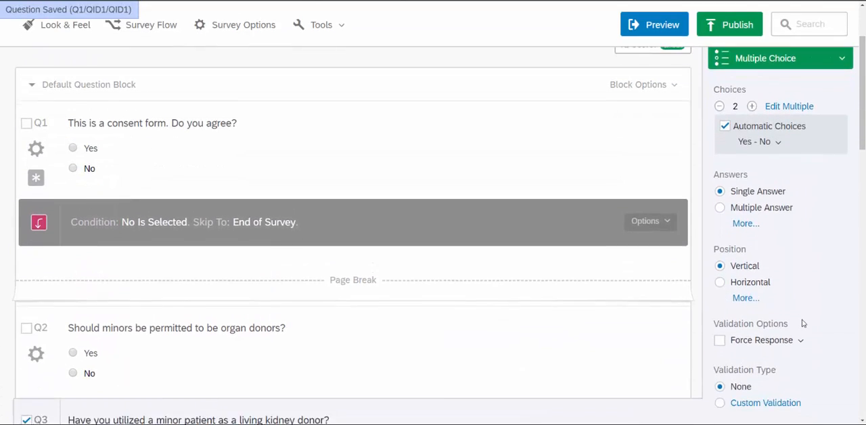
{"action": "scroll", "coordinate": [803, 323], "scroll_direction": "down", "scroll_amount": 1}
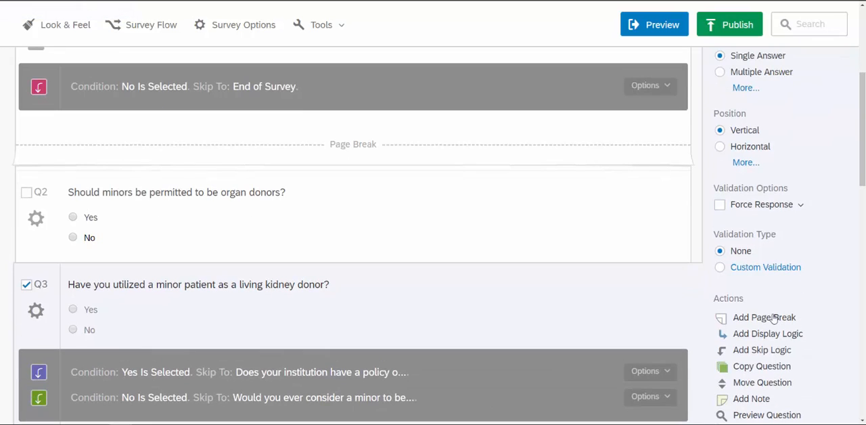
{"action": "left_click", "coordinate": [775, 318]}
Add a page break after Q3N, the question about ever considering a minor as a potential donor.
{"action": "scroll", "coordinate": [321, 325], "scroll_direction": "down", "scroll_amount": 3}
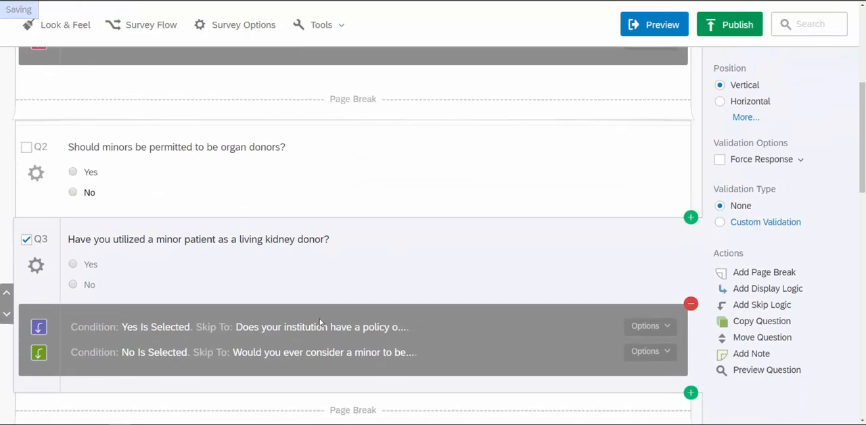
{"action": "scroll", "coordinate": [447, 366], "scroll_direction": "down", "scroll_amount": 3}
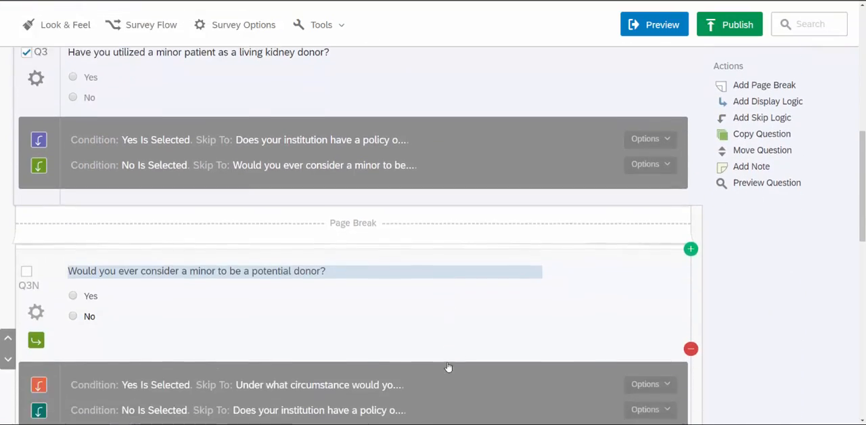
{"action": "scroll", "coordinate": [288, 282], "scroll_direction": "down", "scroll_amount": 2}
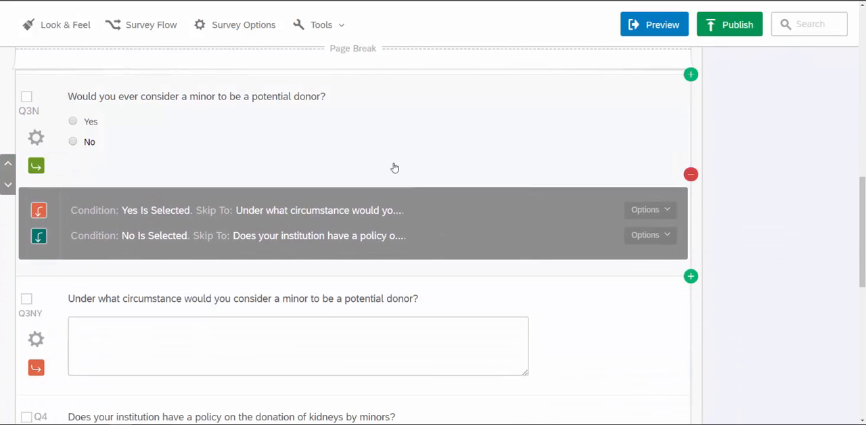
{"action": "left_click", "coordinate": [435, 141]}
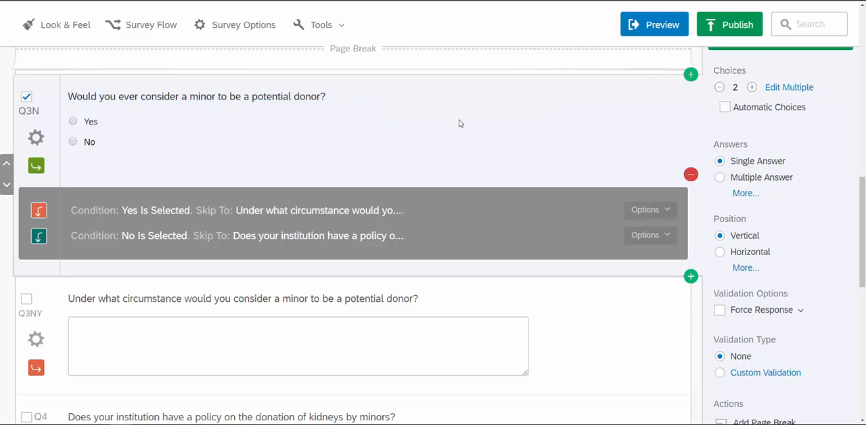
{"action": "scroll", "coordinate": [813, 325], "scroll_direction": "down", "scroll_amount": 1}
{"action": "left_click", "coordinate": [759, 384]}
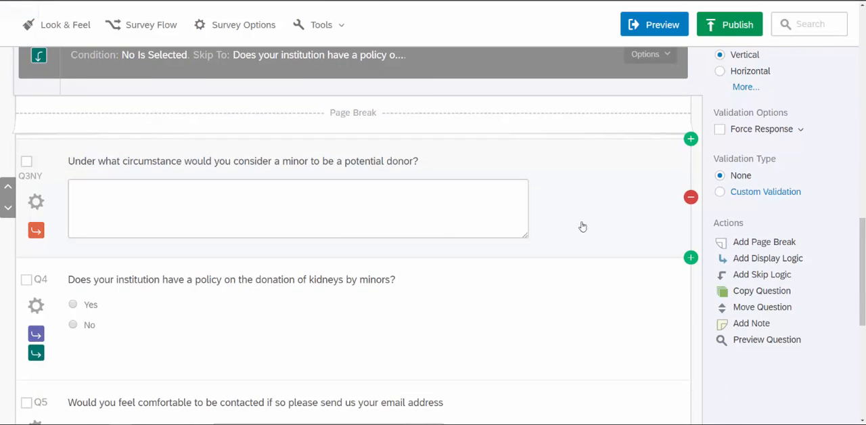
Select only the text entry question Q3NY and add a page break after it.
{"action": "left_click", "coordinate": [24, 162]}
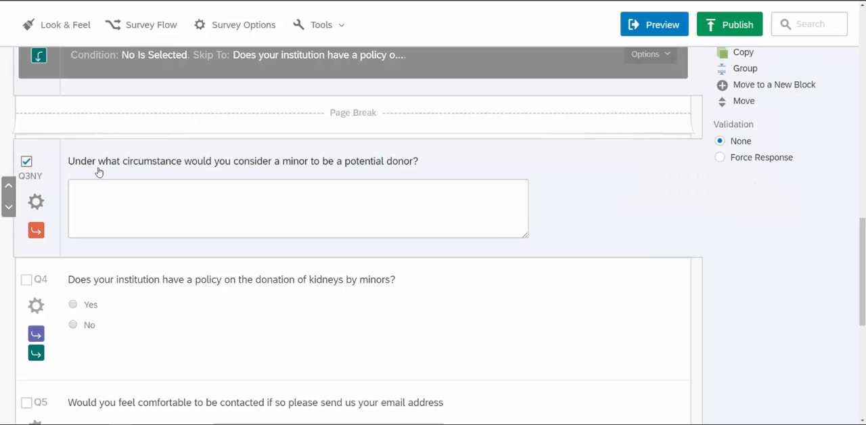
{"action": "scroll", "coordinate": [595, 217], "scroll_direction": "up", "scroll_amount": 3}
{"action": "left_click", "coordinate": [26, 53]}
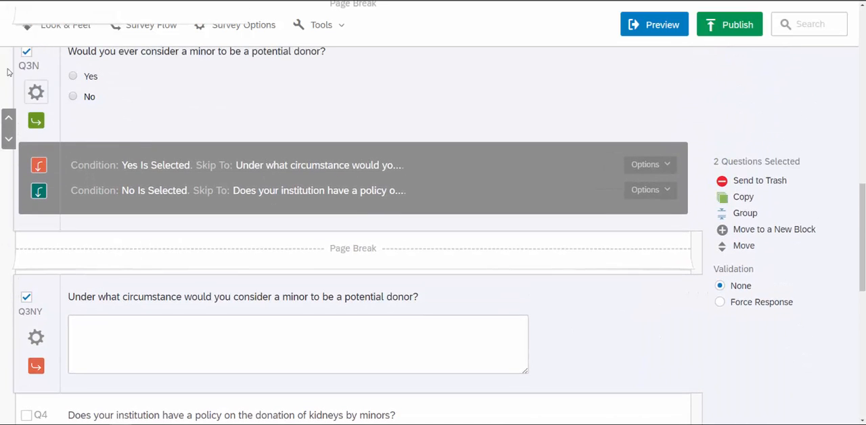
{"action": "left_click", "coordinate": [26, 53]}
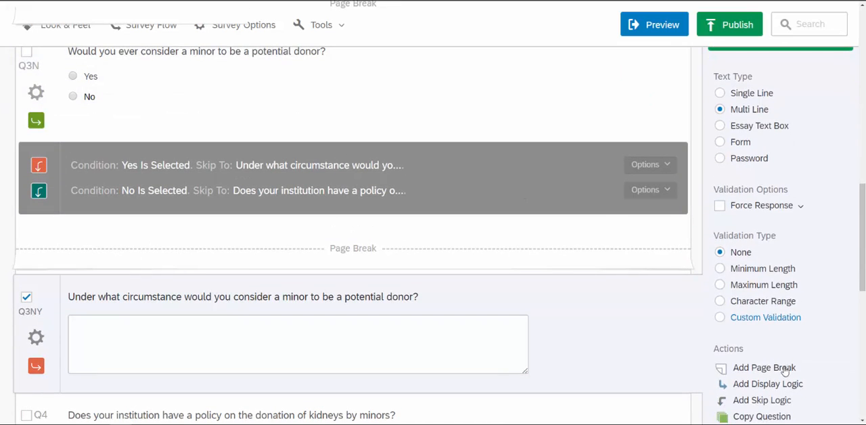
{"action": "left_click", "coordinate": [782, 368]}
Add a page break after Q4, the question about the institution's policy on kidney donation by minors.
{"action": "scroll", "coordinate": [622, 369], "scroll_direction": "down", "scroll_amount": 5}
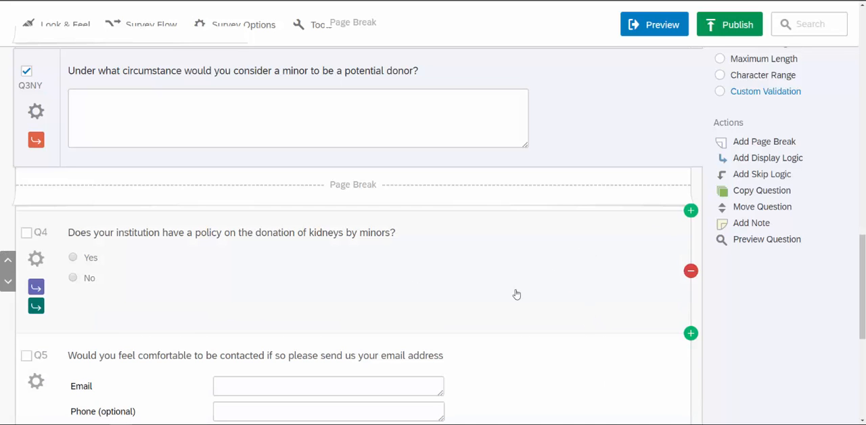
{"action": "left_click", "coordinate": [27, 71]}
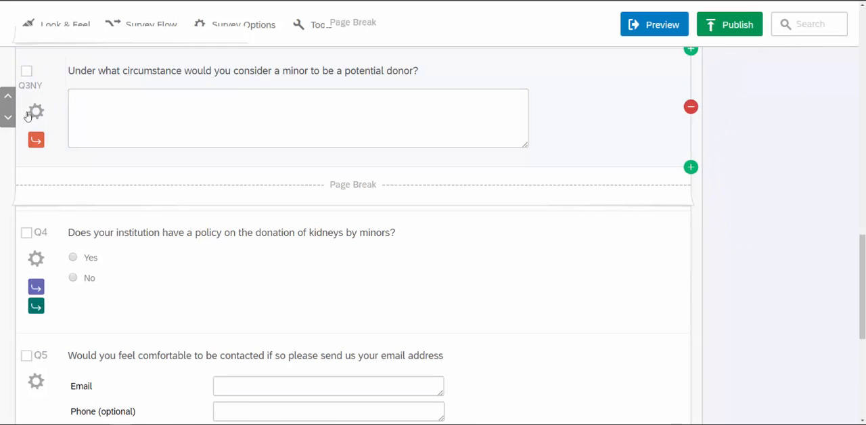
{"action": "left_click", "coordinate": [26, 232]}
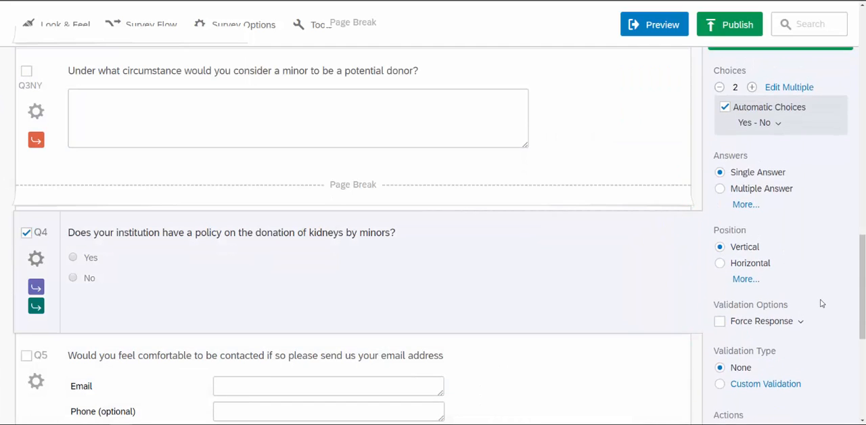
{"action": "scroll", "coordinate": [819, 303], "scroll_direction": "down", "scroll_amount": 3}
{"action": "left_click", "coordinate": [779, 343]}
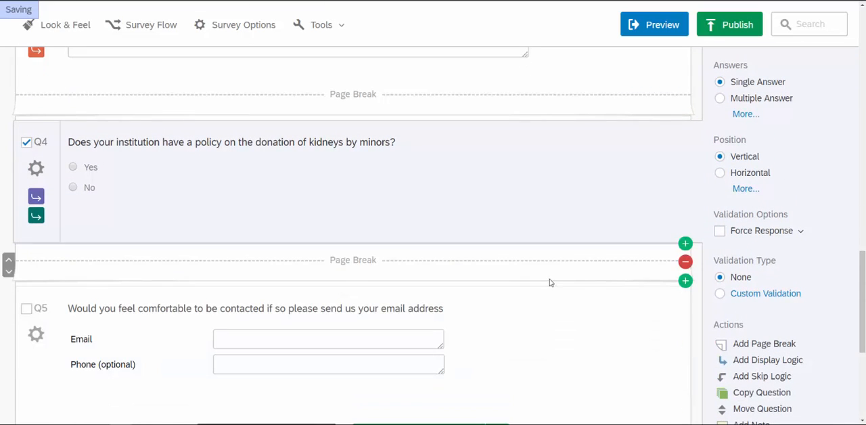
Preview the survey and test the consent question's skip logic by submitting No.
{"action": "left_click", "coordinate": [654, 25]}
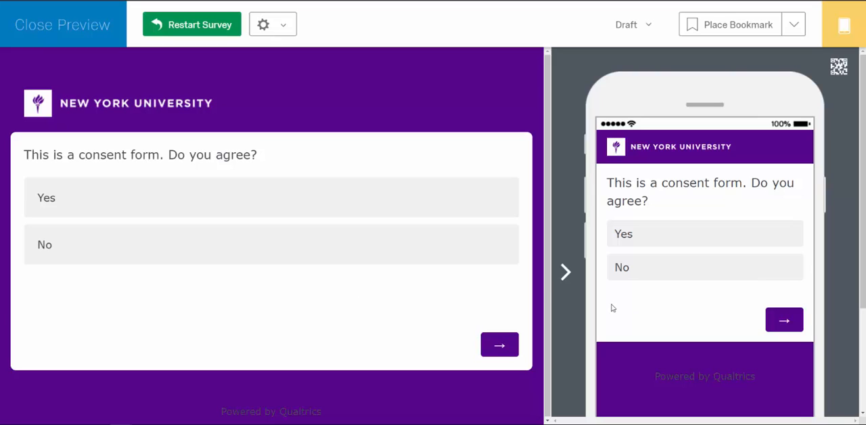
{"action": "left_click", "coordinate": [322, 249]}
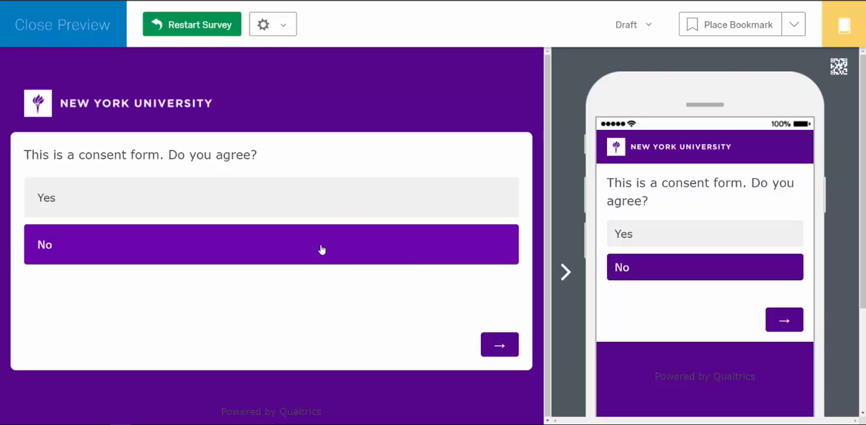
{"action": "left_click", "coordinate": [498, 351]}
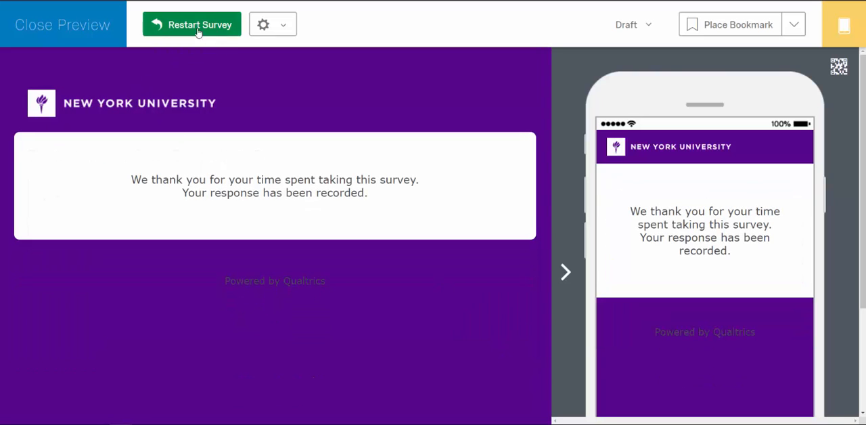
Restart the survey preview and submit Yes to the consent question.
{"action": "left_click", "coordinate": [161, 25]}
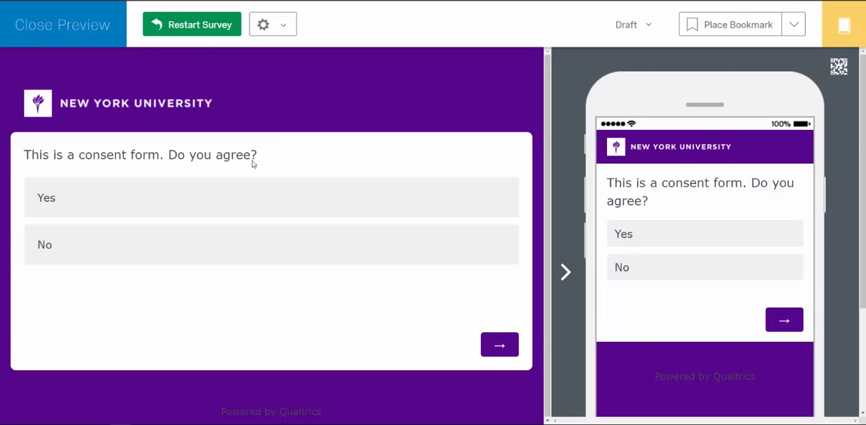
{"action": "left_click", "coordinate": [167, 195]}
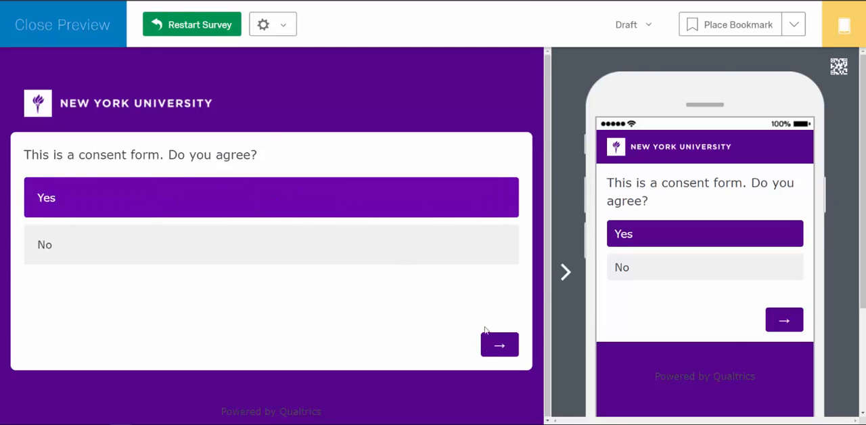
{"action": "left_click", "coordinate": [494, 353]}
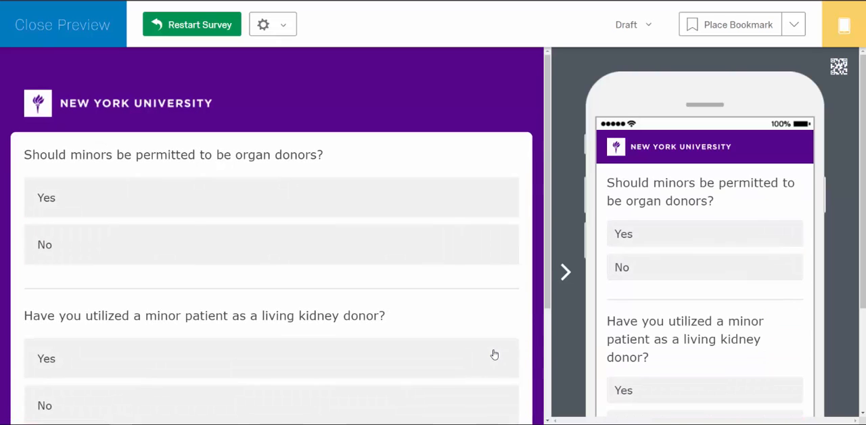
In the preview, submit Yes for permitting minors as organ donors and No for having utilized a minor kidney donor.
{"action": "left_click", "coordinate": [331, 213]}
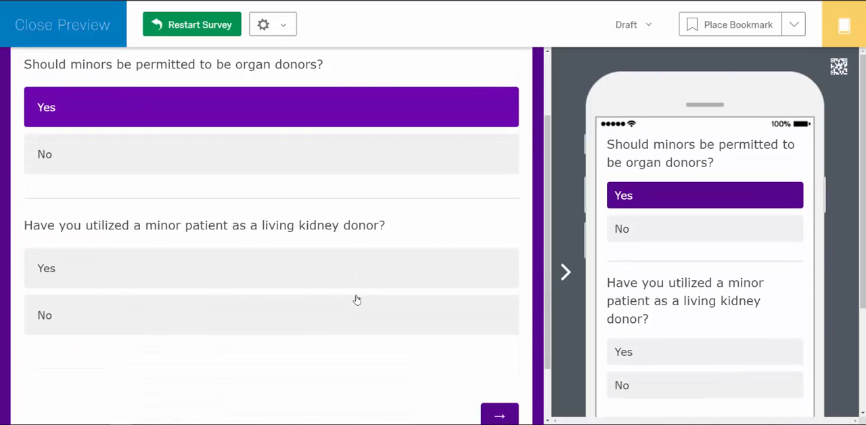
{"action": "left_click", "coordinate": [340, 307]}
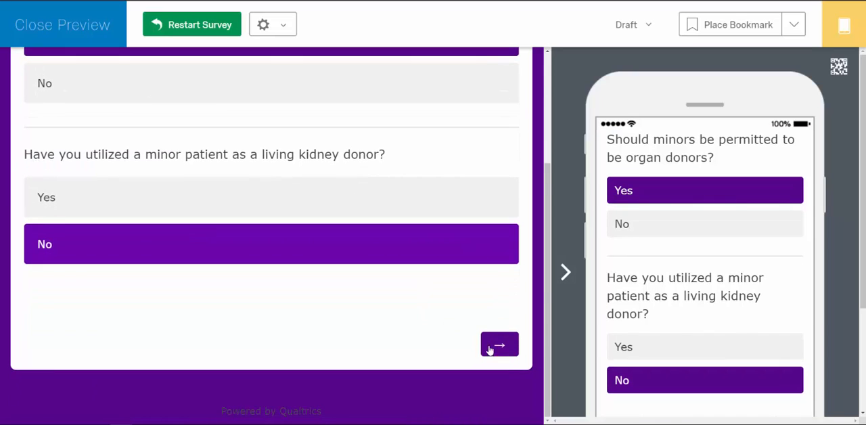
{"action": "left_click", "coordinate": [495, 348]}
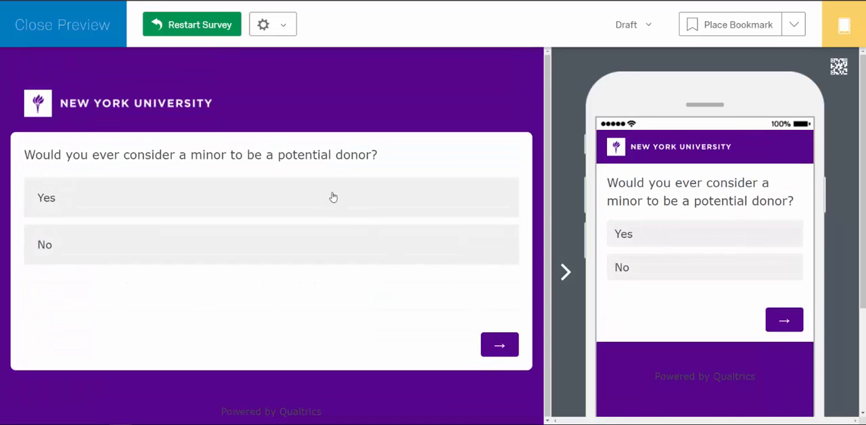
In the preview, submit Yes to considering a minor as a potential donor and enter "Tuesdays." as the circumstance.
{"action": "left_click", "coordinate": [330, 197]}
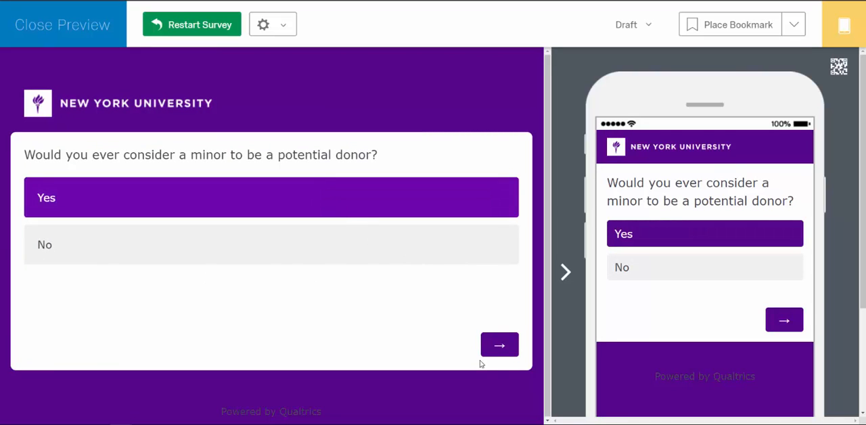
{"action": "left_click", "coordinate": [500, 352]}
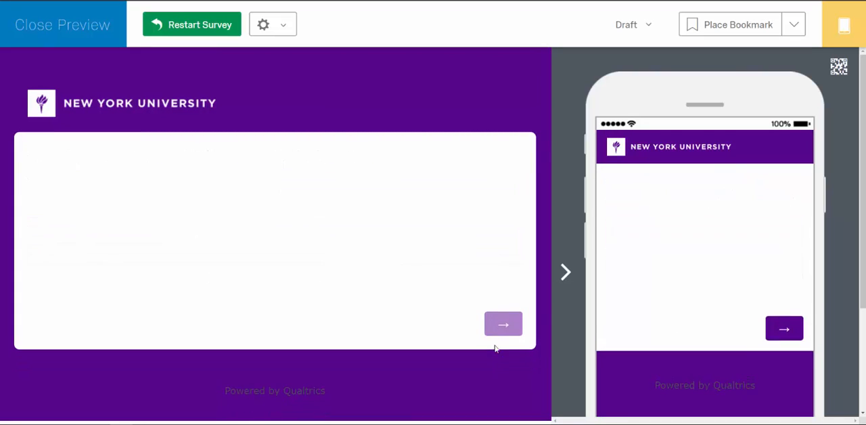
{"action": "left_click", "coordinate": [260, 213]}
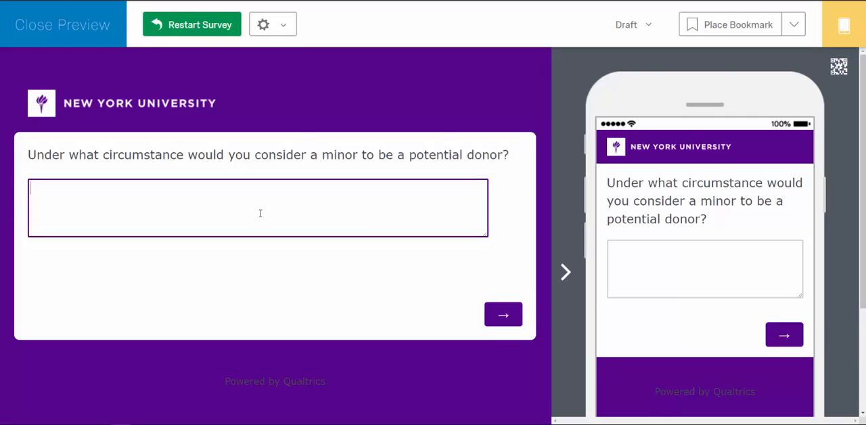
{"action": "type", "text": "Tuesdays."}
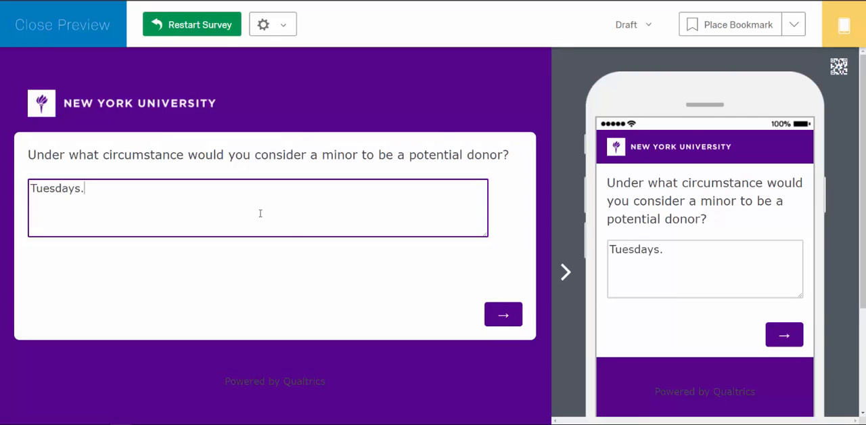
{"action": "left_click", "coordinate": [499, 315]}
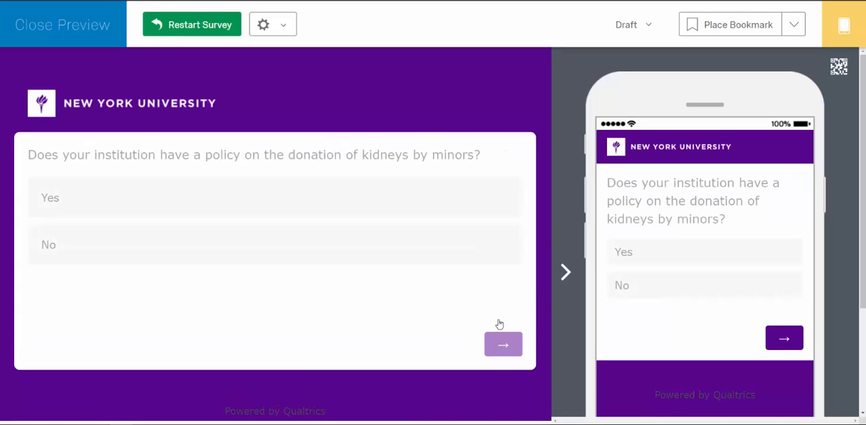
Answer No to the institution policy question, submit the contact form blank, and close the preview.
{"action": "left_click", "coordinate": [195, 254]}
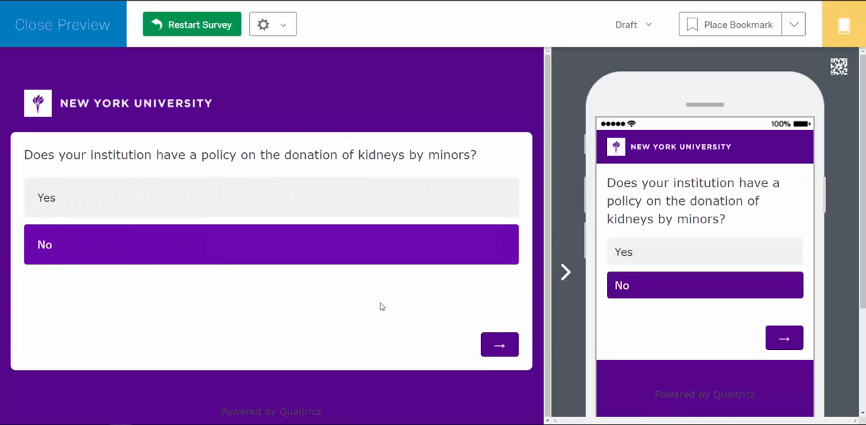
{"action": "left_click", "coordinate": [484, 343]}
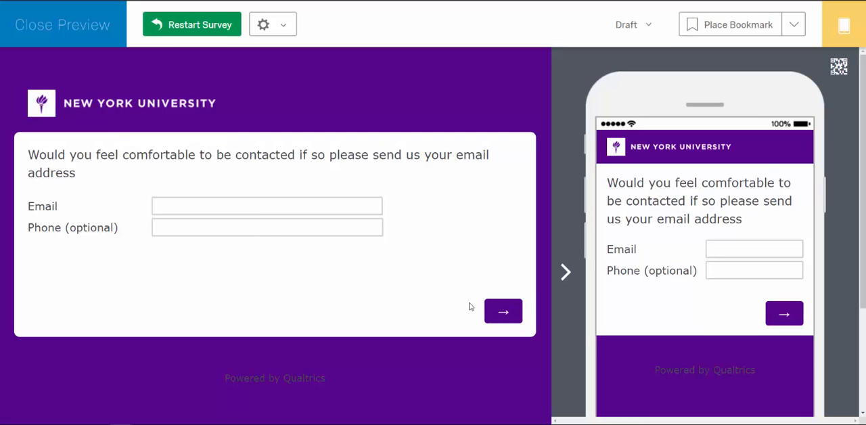
{"action": "left_click", "coordinate": [493, 321]}
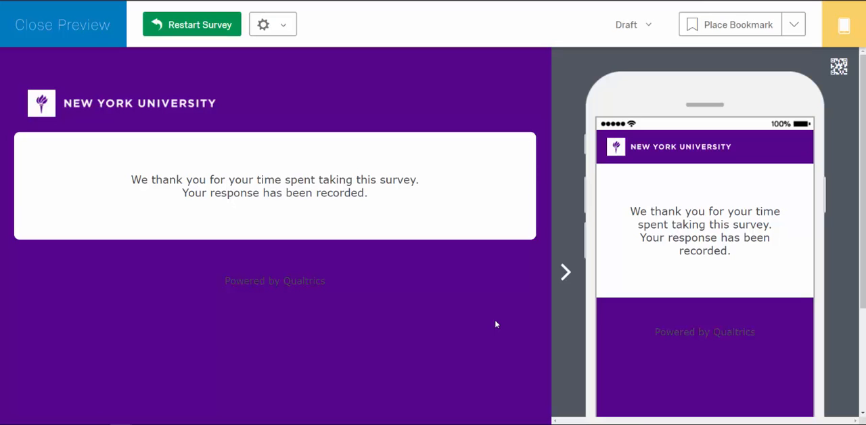
{"action": "left_click", "coordinate": [81, 33]}
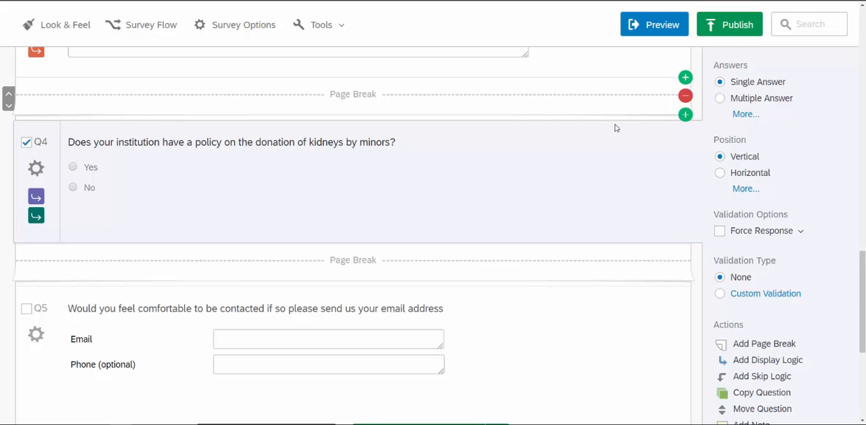
Examine the survey options, including the date range offered for survey expiration, and close them without saving.
{"action": "scroll", "coordinate": [240, 240], "scroll_direction": "up", "scroll_amount": 10}
{"action": "scroll", "coordinate": [239, 244], "scroll_direction": "up", "scroll_amount": 3}
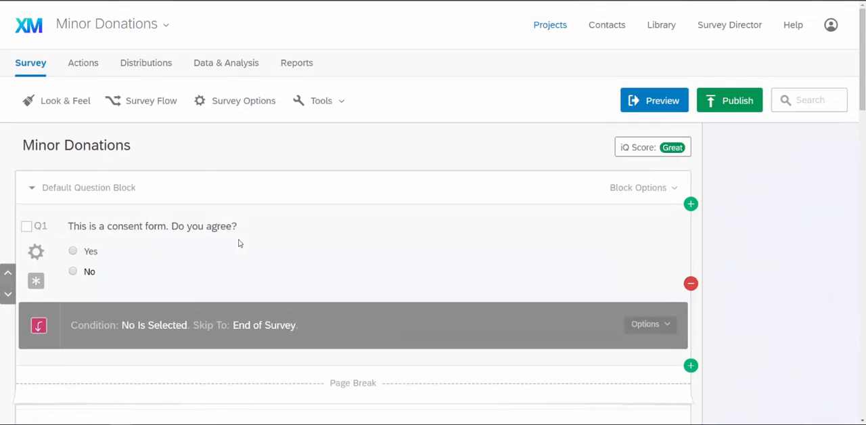
{"action": "left_click", "coordinate": [221, 105]}
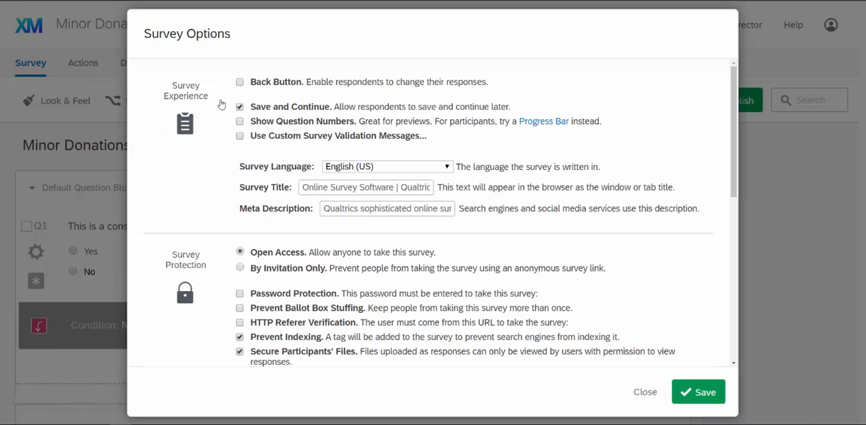
{"action": "scroll", "coordinate": [334, 180], "scroll_direction": "down", "scroll_amount": 1}
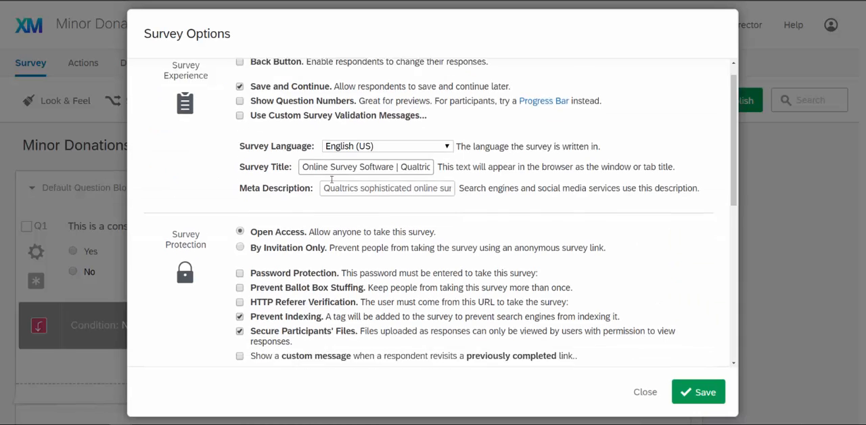
{"action": "scroll", "coordinate": [328, 177], "scroll_direction": "up", "scroll_amount": 1}
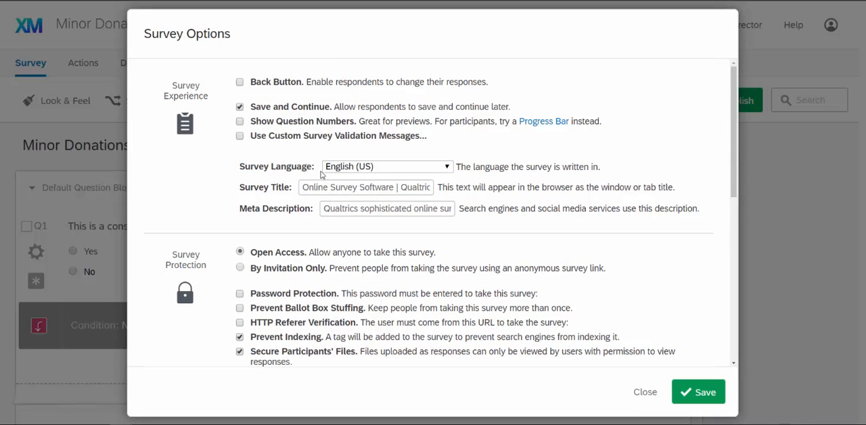
{"action": "scroll", "coordinate": [321, 175], "scroll_direction": "down", "scroll_amount": 4}
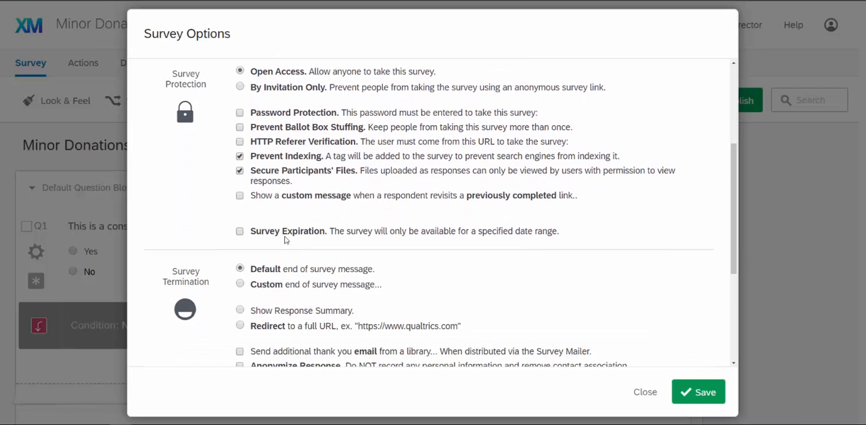
{"action": "left_click", "coordinate": [240, 231]}
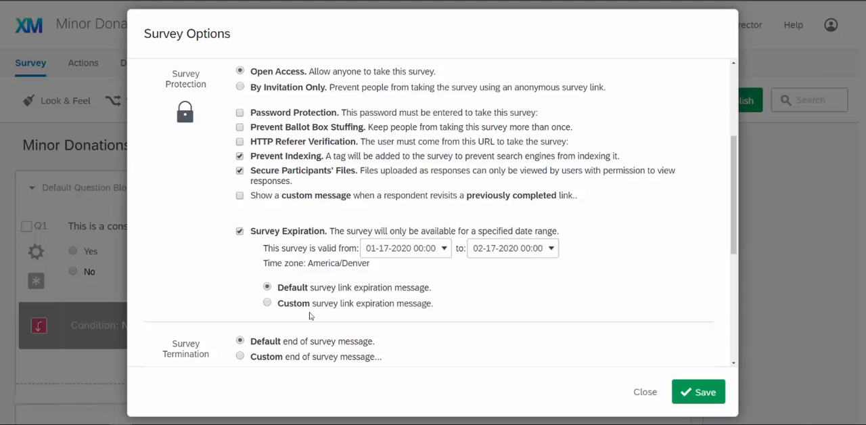
{"action": "left_click", "coordinate": [645, 393]}
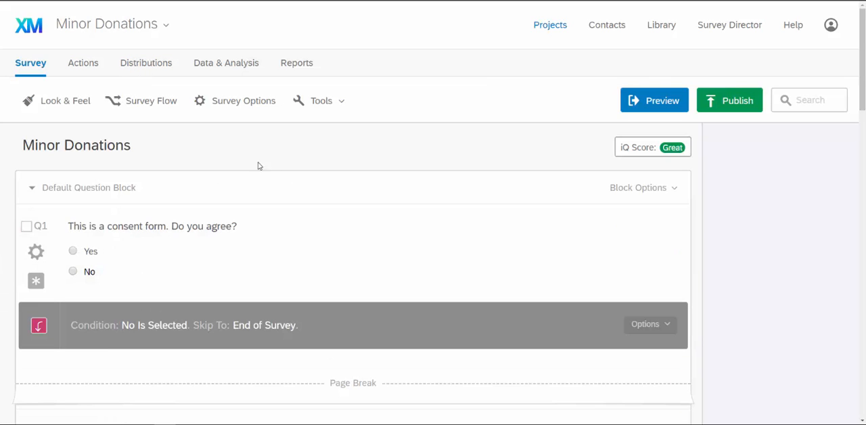
Get a single reusable anonymous link for distributing the survey by email.
{"action": "left_click", "coordinate": [140, 67]}
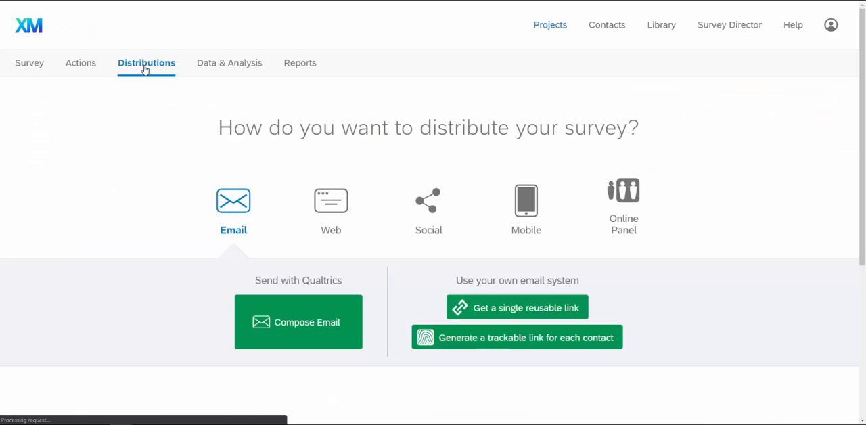
{"action": "left_click", "coordinate": [493, 312]}
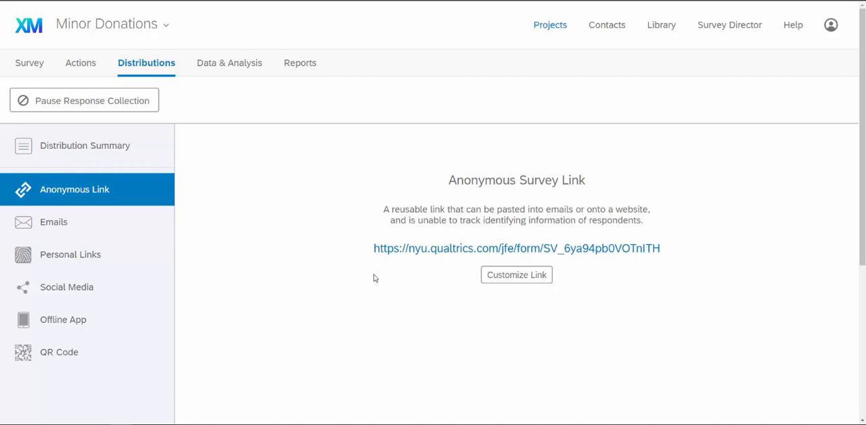
Open the download options for exporting the survey's response data.
{"action": "left_click", "coordinate": [241, 70]}
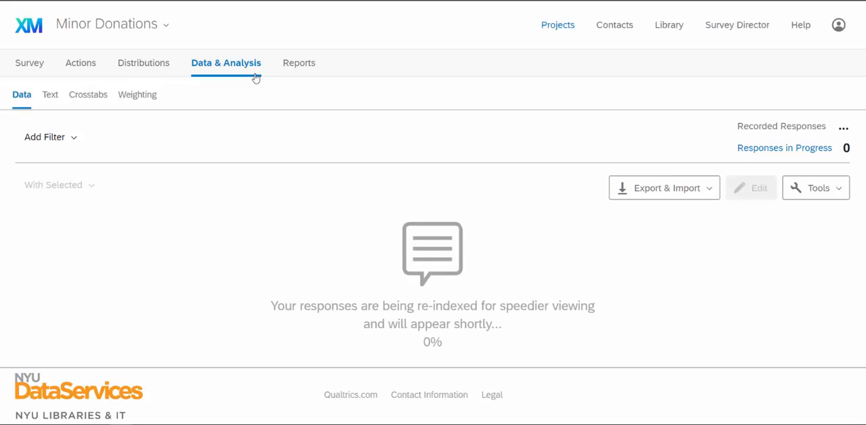
{"action": "left_click", "coordinate": [711, 194]}
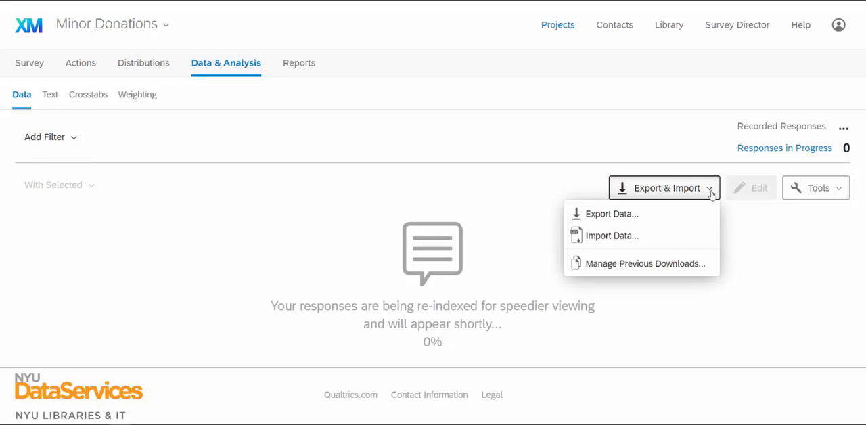
{"action": "left_click", "coordinate": [681, 215]}
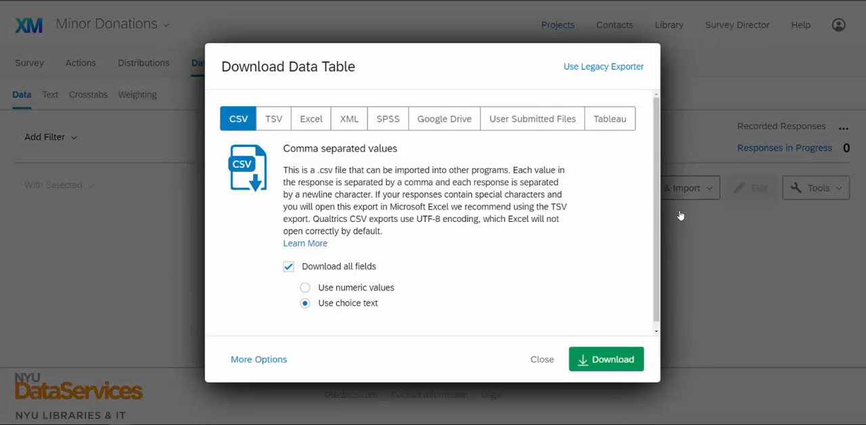